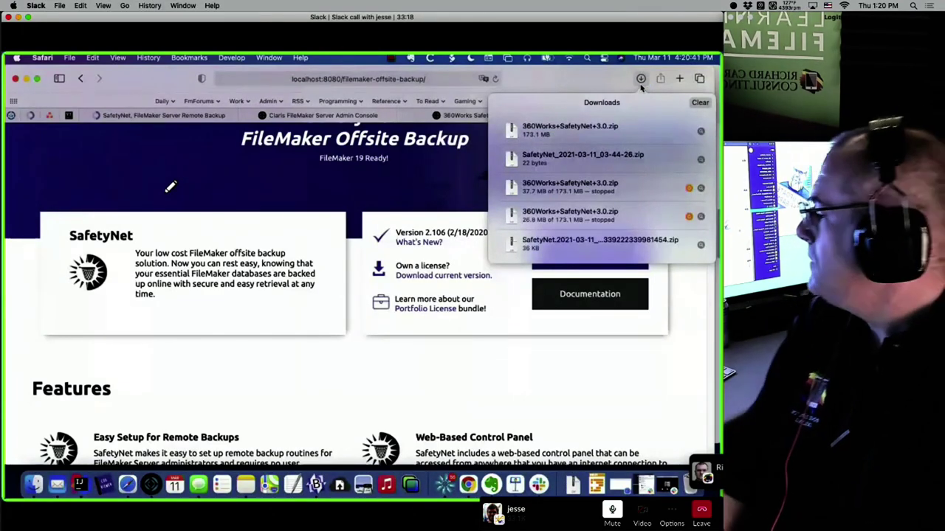
Step: Locate the downloaded 360Works+SafetyNet+3.0.zip in Finder, extract it, and expand the SafetyNet 3.0 folder
left_click(693, 135)
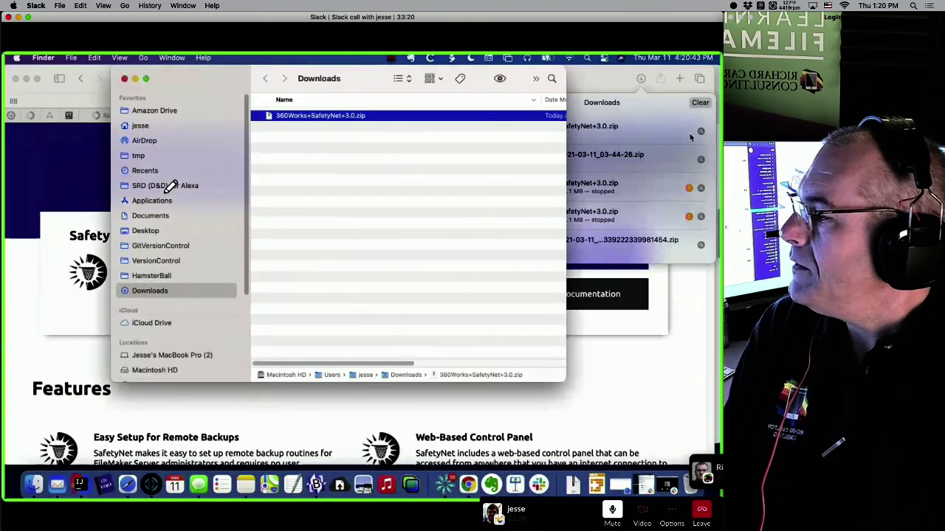
left_click_drag(376, 82, 371, 127)
double_click(318, 159)
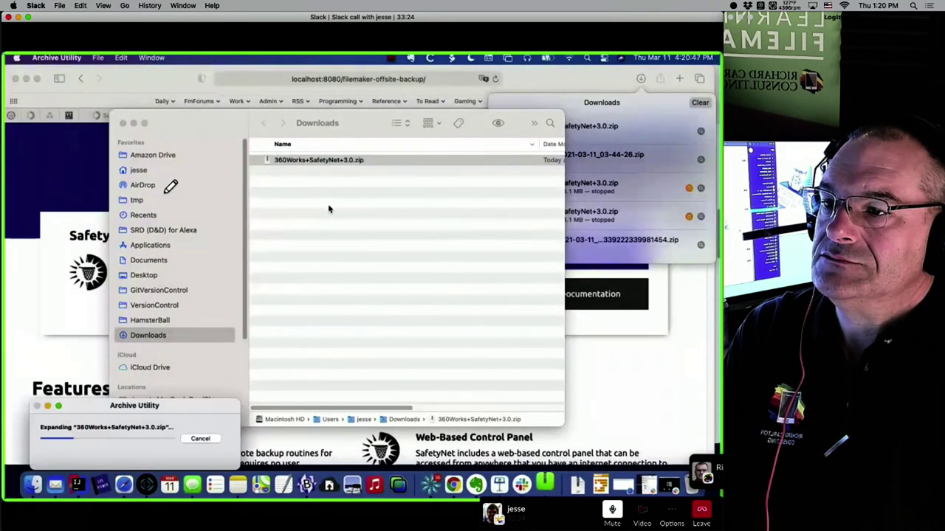
left_click(258, 161)
Step: Launch Mac Installer.pkg from the SafetyNet 3.0 folder and advance to the custom installation choices
left_click(276, 183)
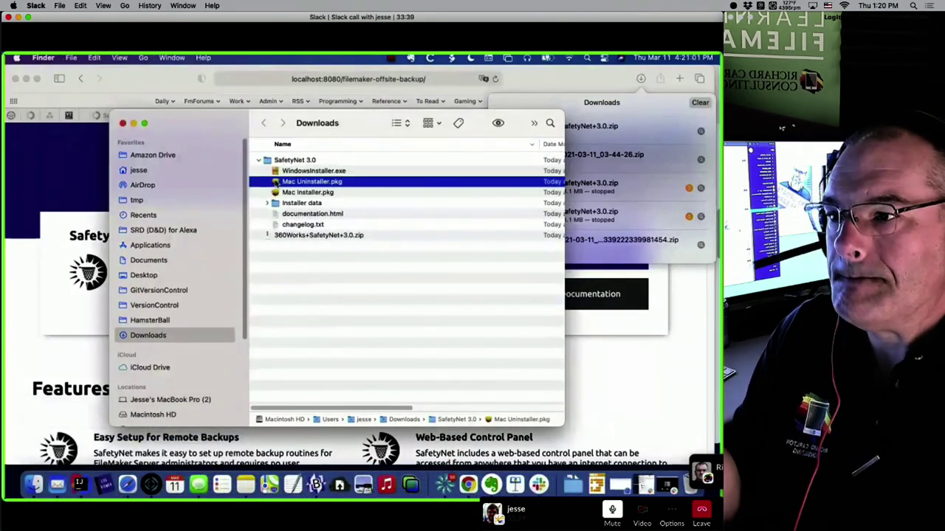
left_click(275, 192)
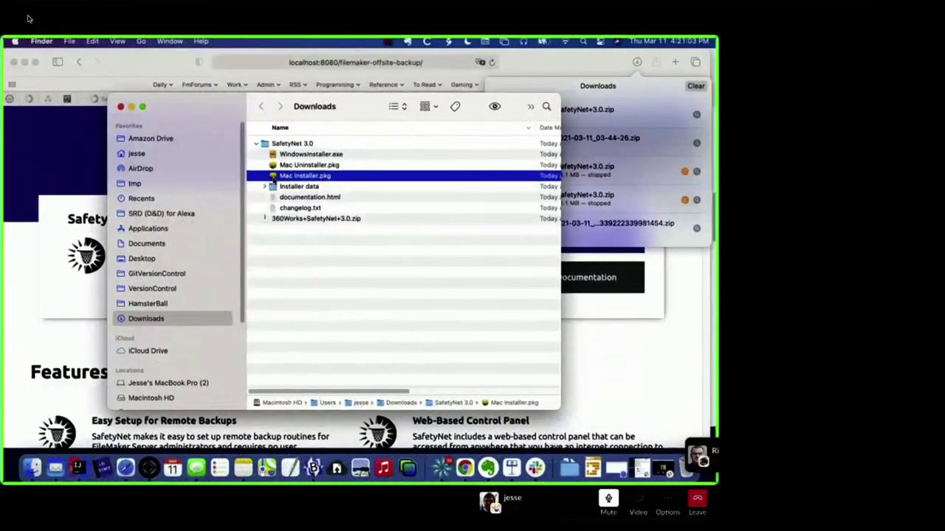
double_click(273, 177)
left_click(493, 335)
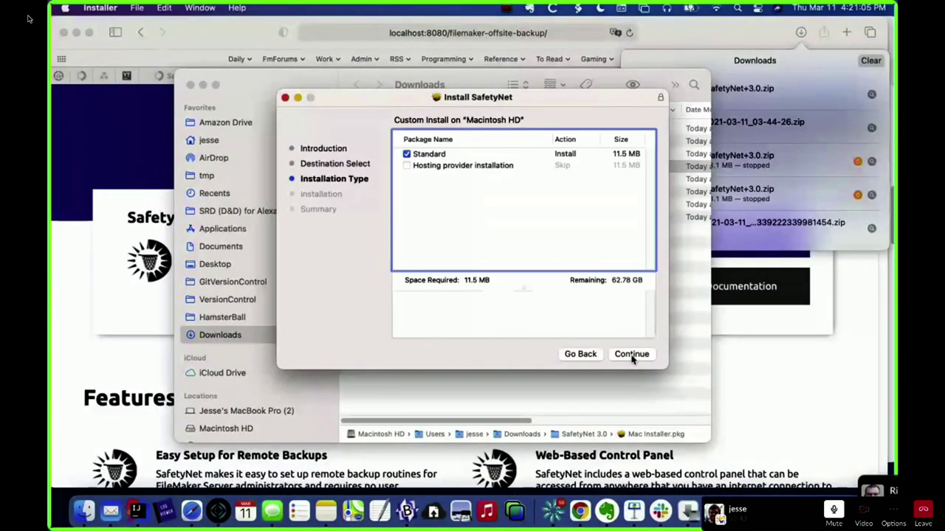
Step: Try the Hosting provider installation package, switch back to Standard, and proceed with that installation type
left_click(441, 167)
left_click(406, 165)
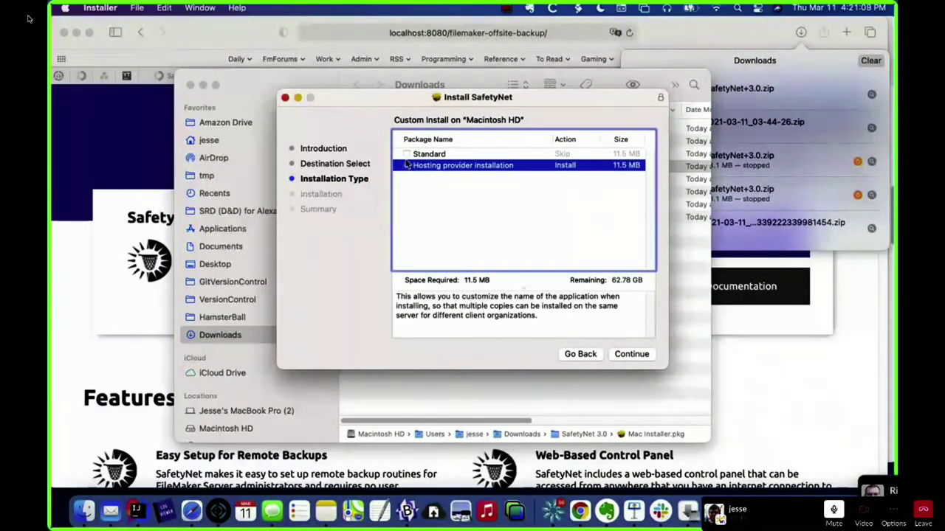
left_click(406, 154)
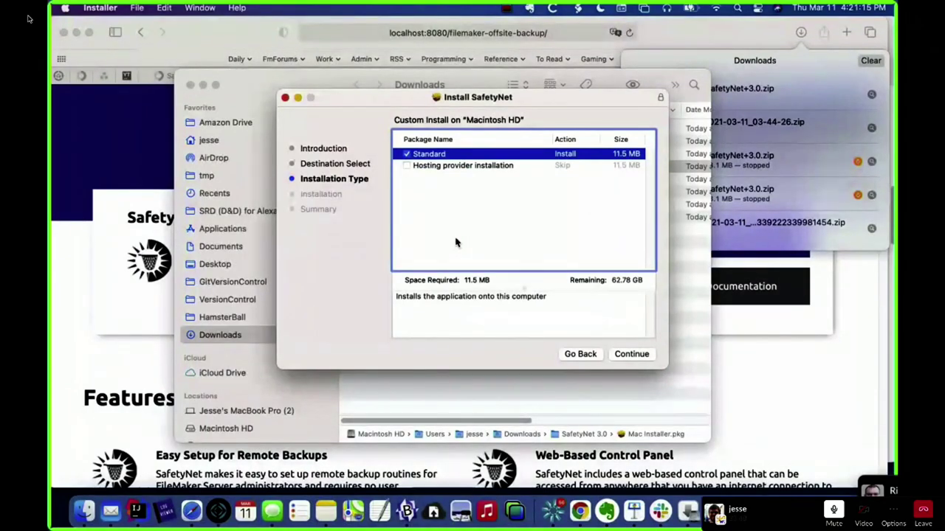
left_click(633, 354)
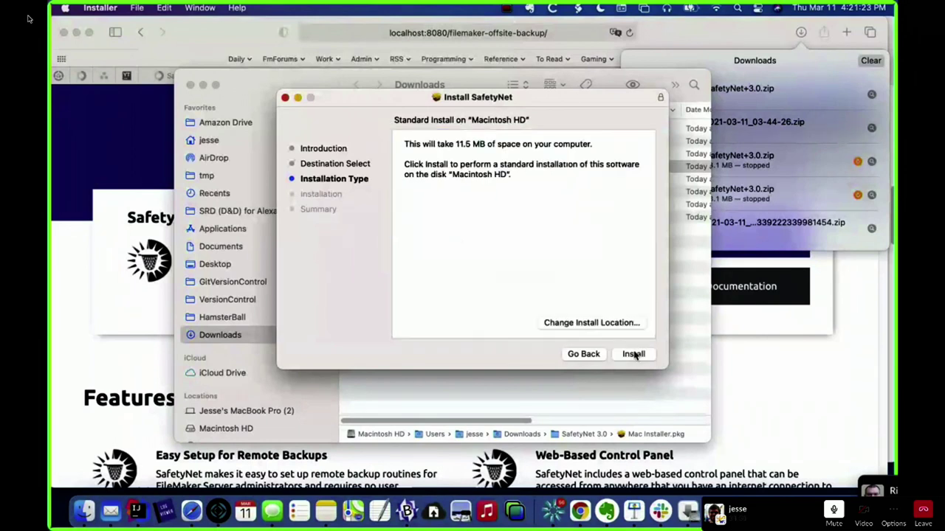
Step: Install SafetyNet, authorizing with the account password and allowing Downloads folder access and the downloaded java app to open
left_click(634, 354)
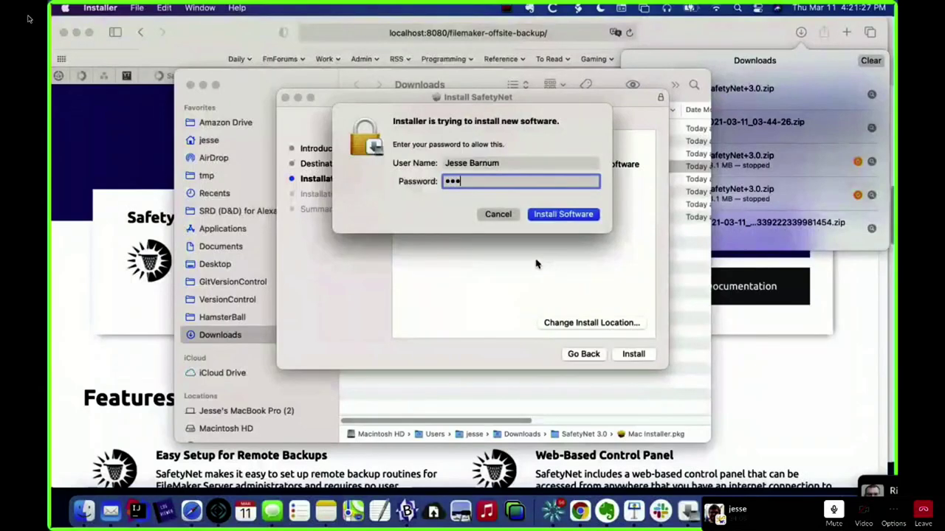
key("Return")
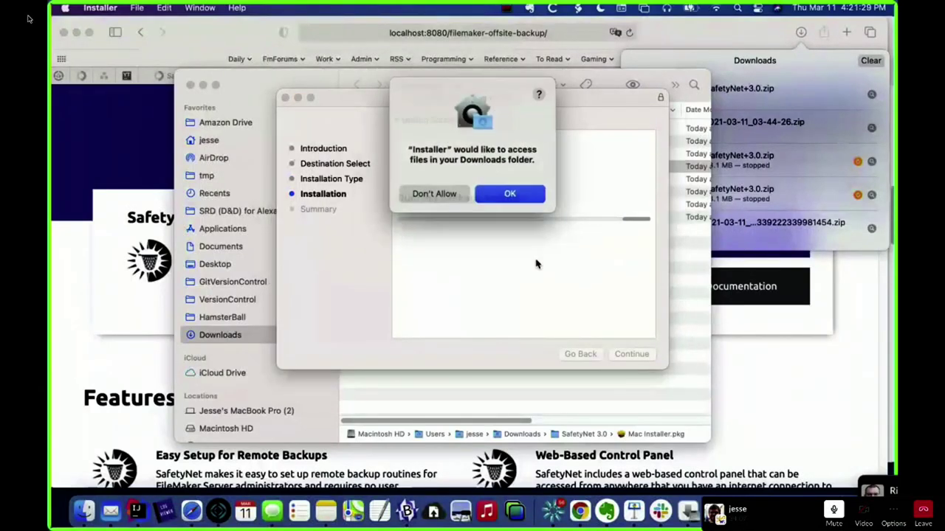
key("Return")
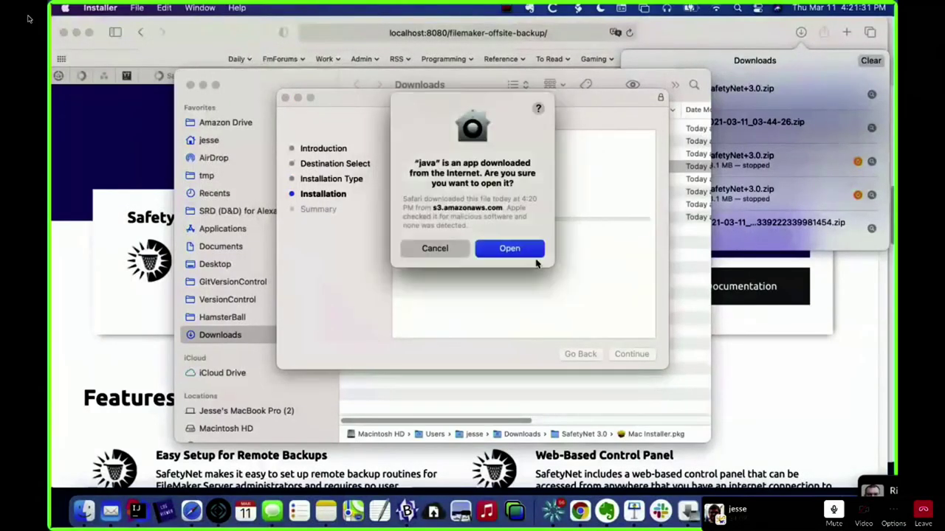
left_click(526, 256)
left_click(511, 193)
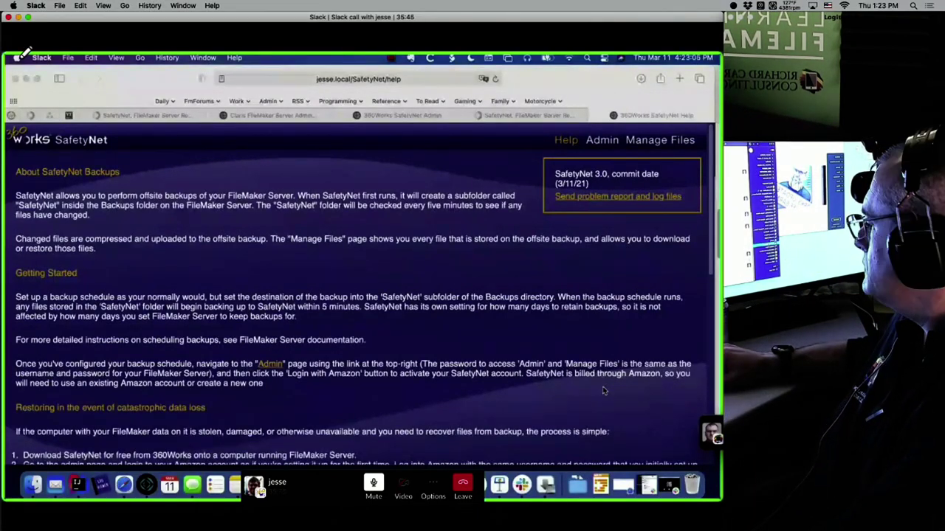
Step: Read through the SafetyNet help page, covering getting started, restoring after data loss, and pricing
scroll(603, 391, "down", 1)
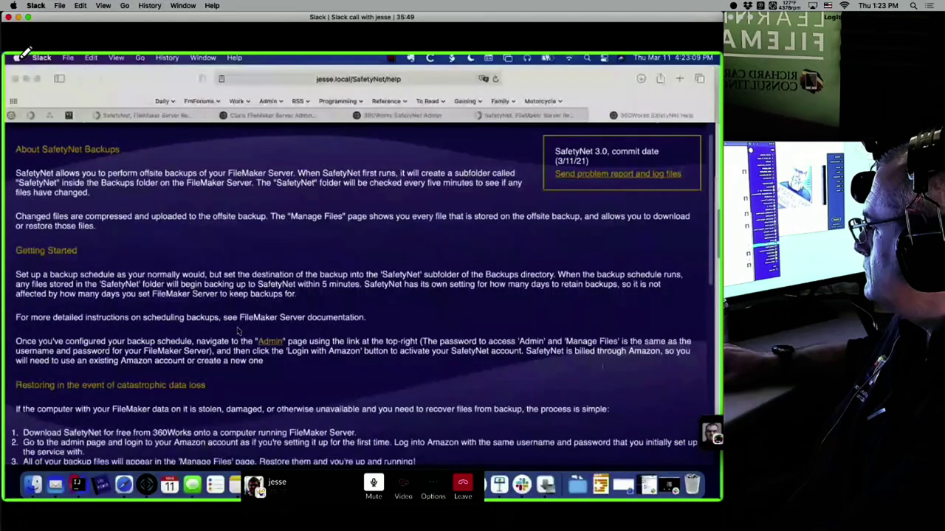
scroll(238, 330, "down", 8)
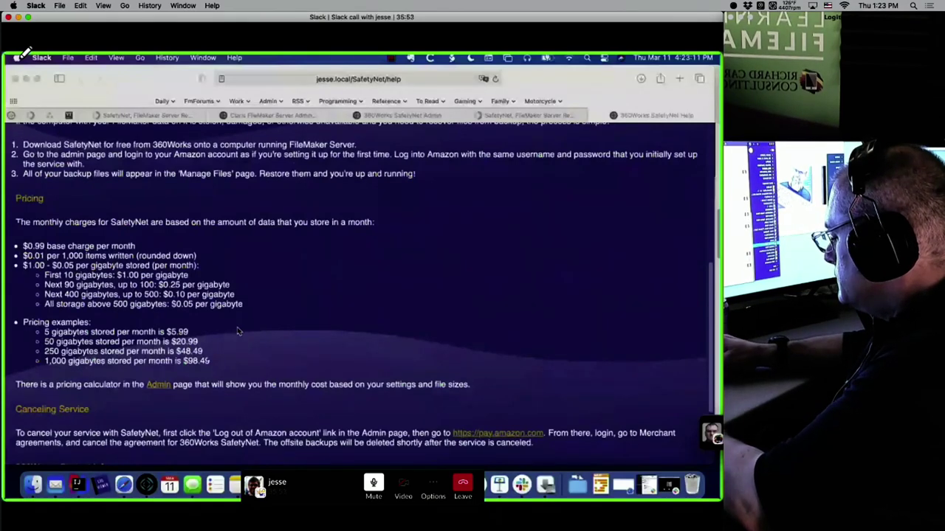
scroll(237, 327, "up", 9)
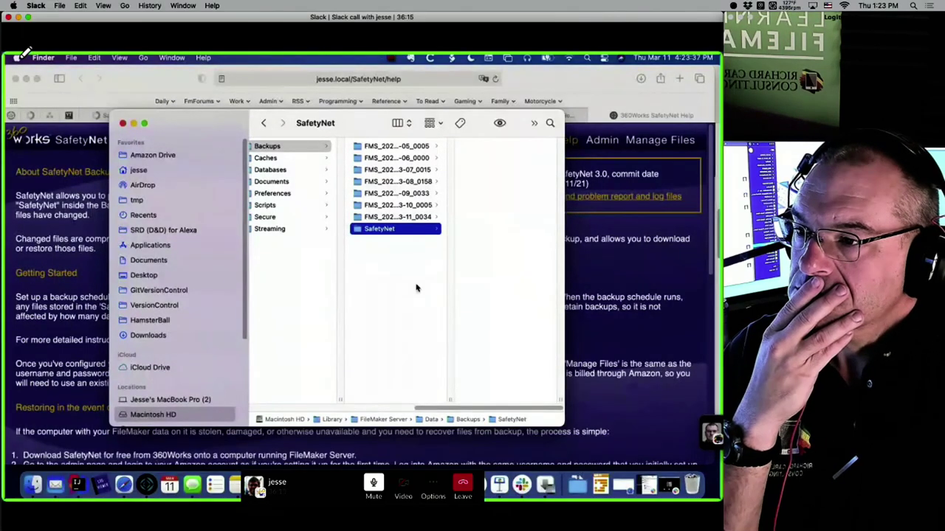
Step: Return to Safari and sign in to the FileMaker Server Admin Console with the saved admin user name and password
left_click(591, 290)
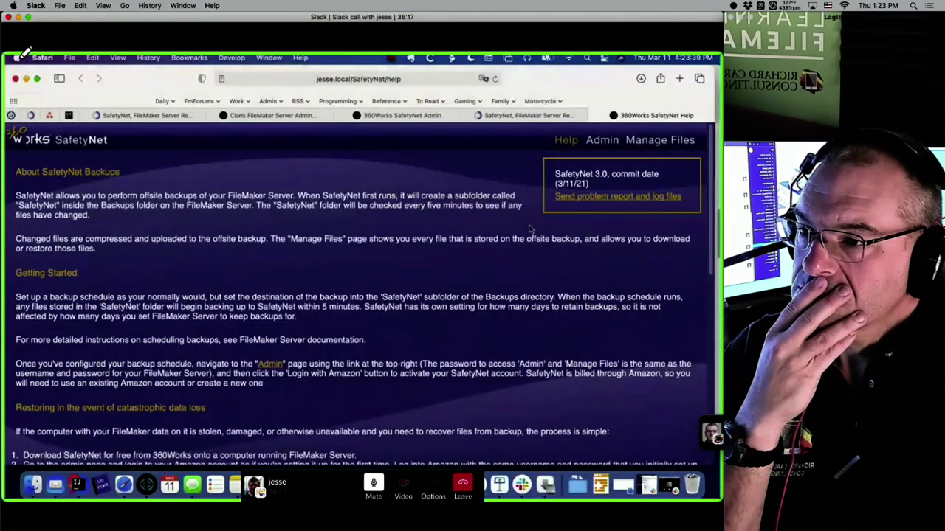
left_click(281, 115)
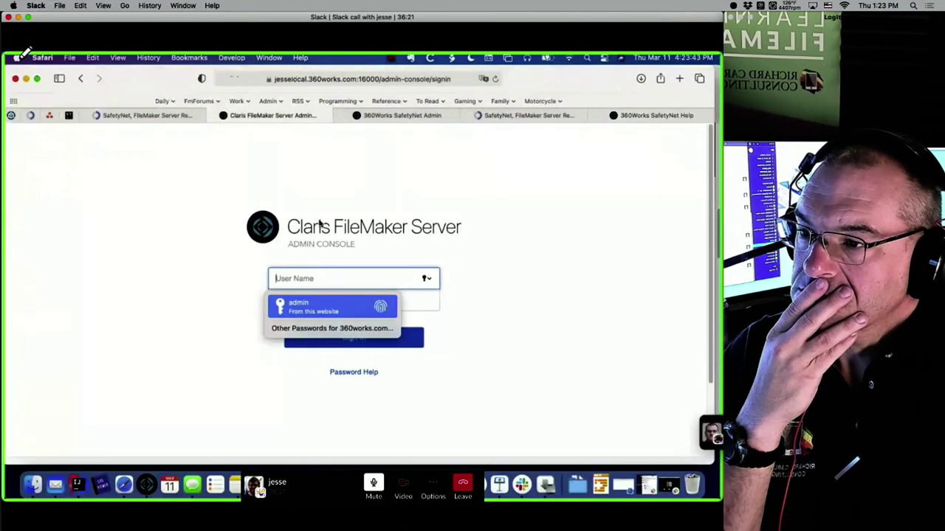
key("Return")
key("Return")
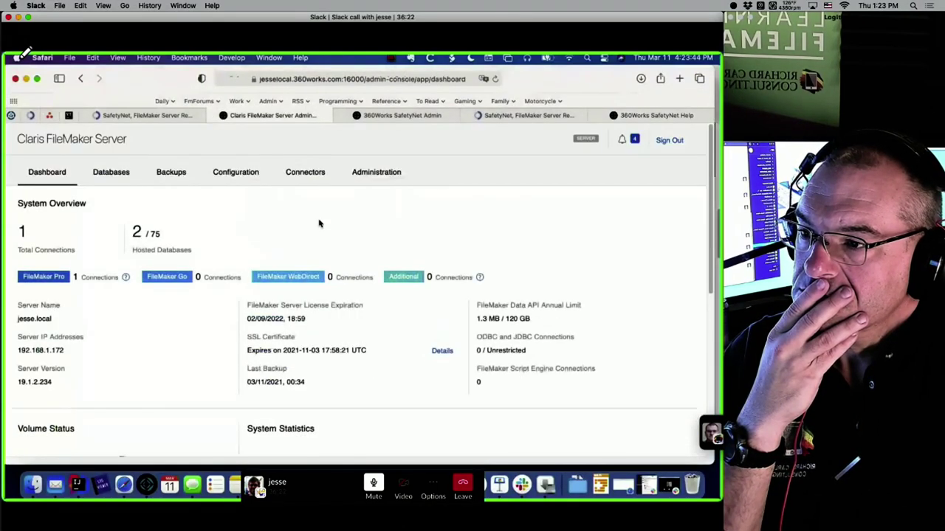
Step: Delete the existing SafetyNet schedule from the server's backup schedules
left_click(172, 177)
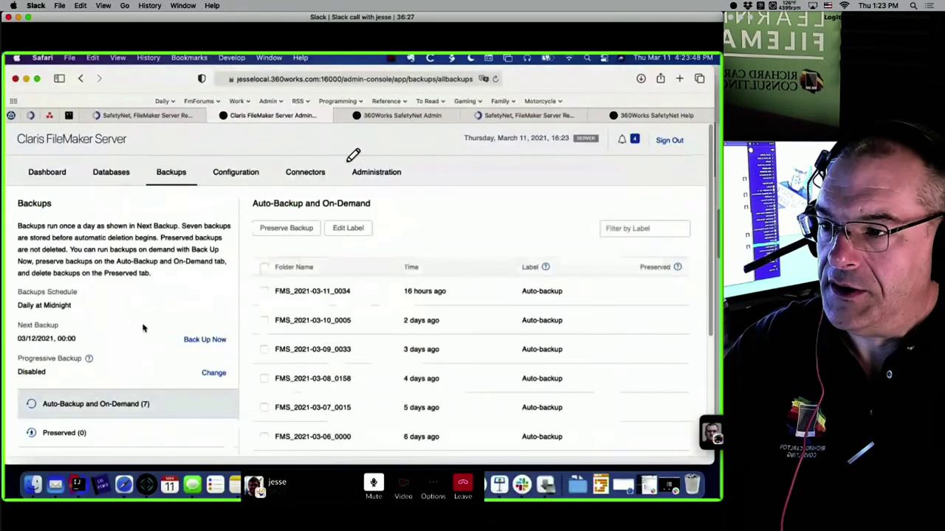
scroll(137, 332, "down", 4)
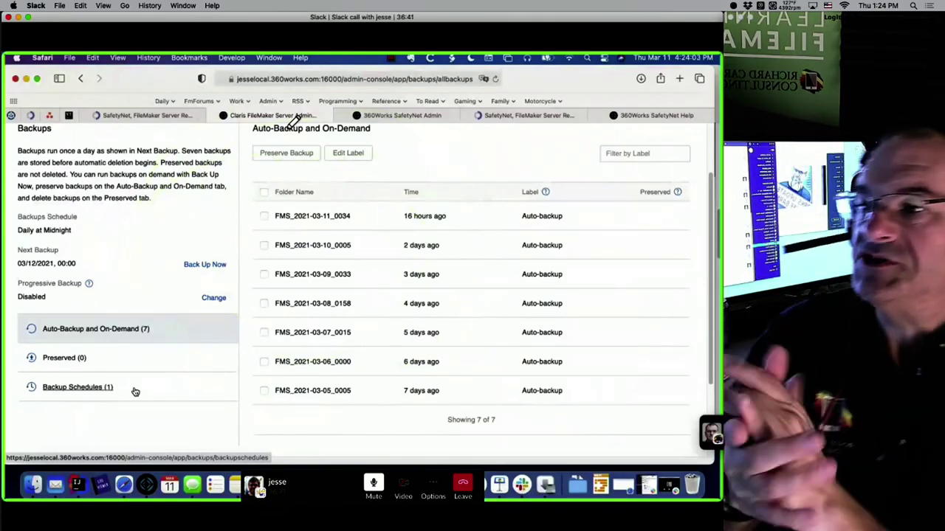
left_click(134, 390)
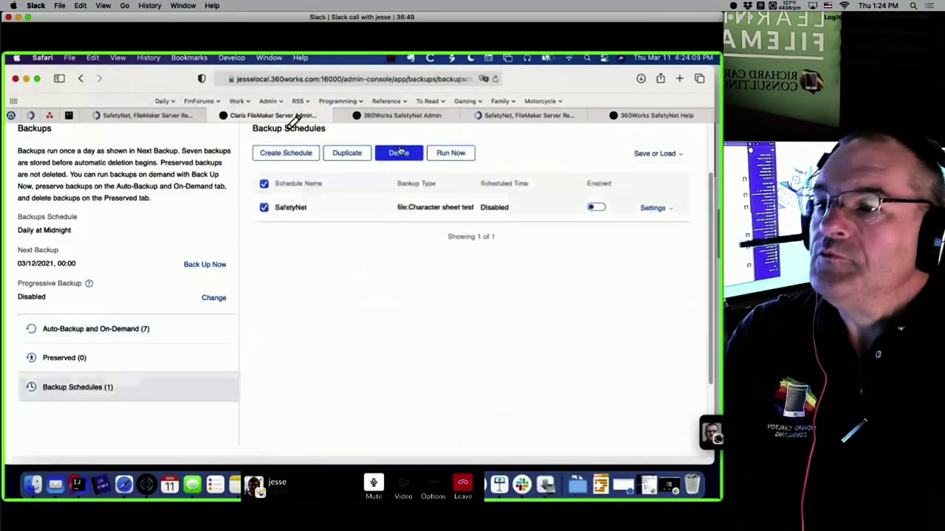
left_click(396, 152)
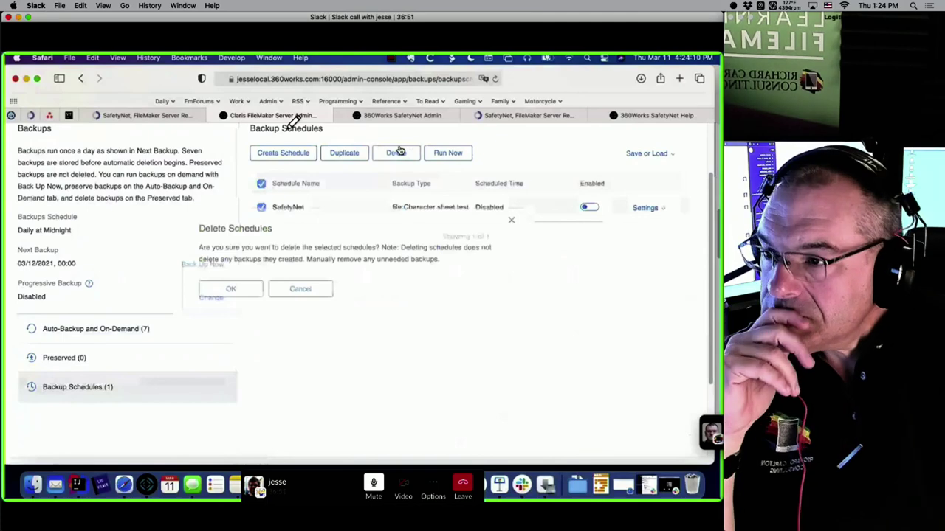
key("Return")
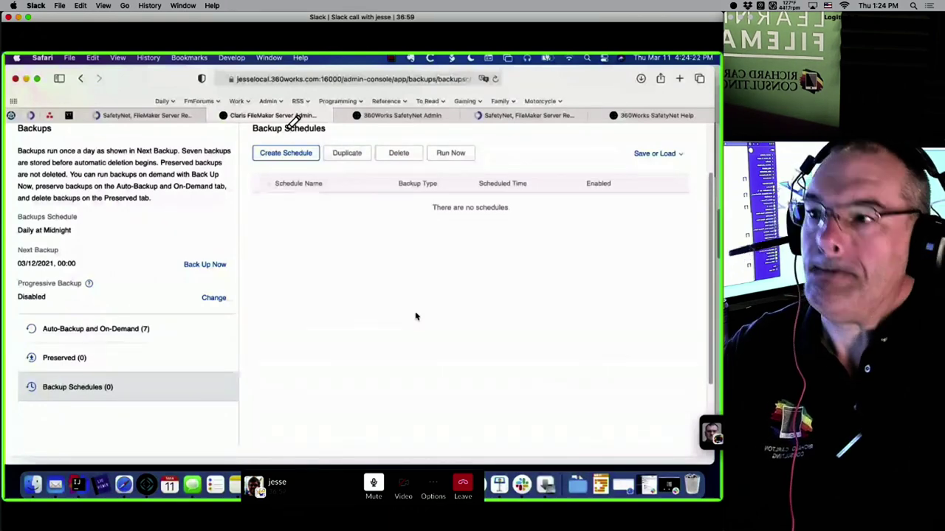
Step: Create a backup schedule named SafetyNetDemo and set its backup type to Choose a Database
left_click(28, 16)
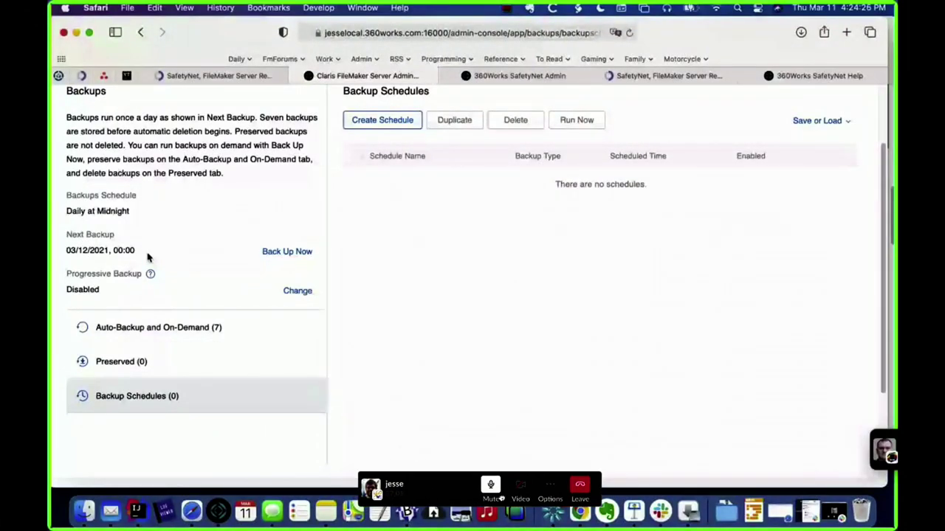
left_click(382, 121)
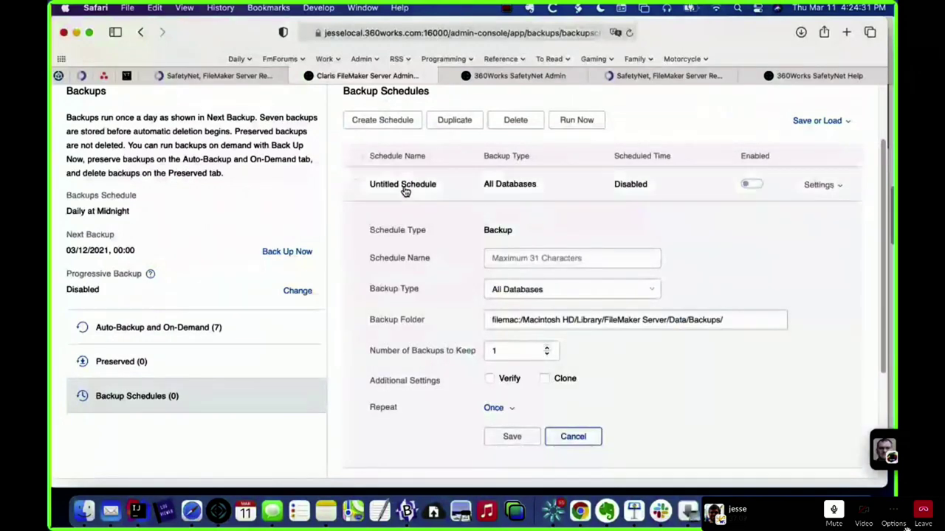
left_click(546, 257)
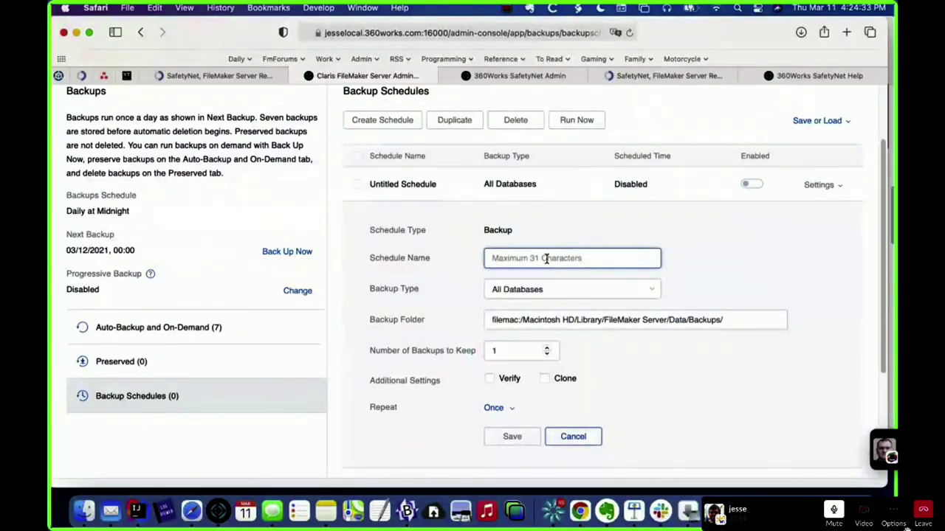
type("SafetyNe")
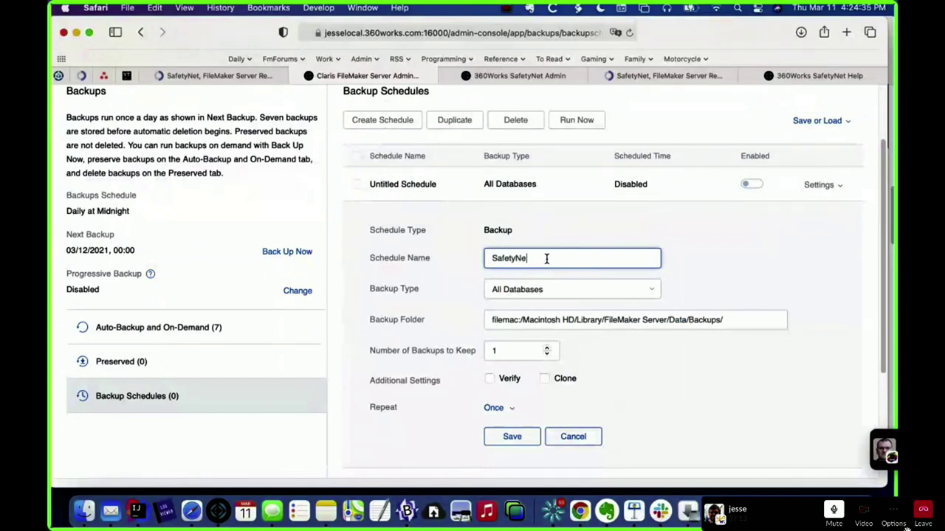
type("tDemo")
left_click(610, 288)
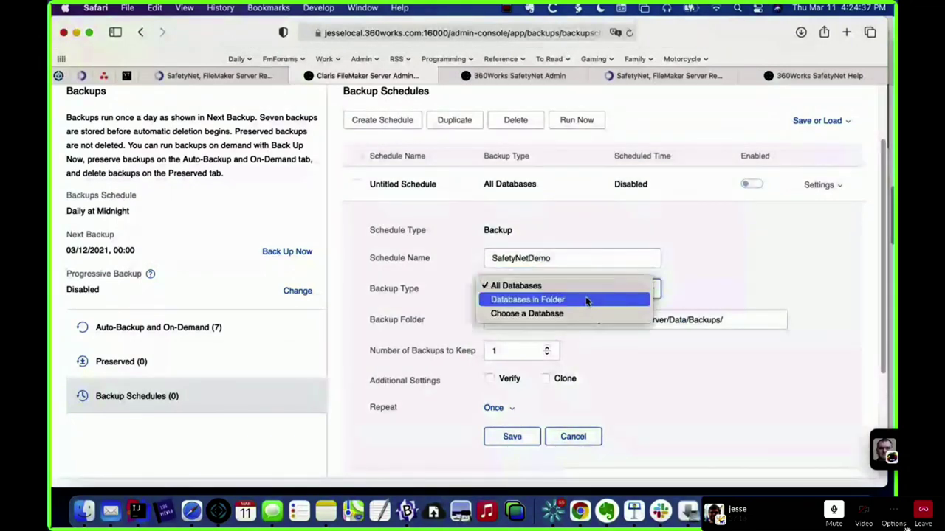
left_click(558, 316)
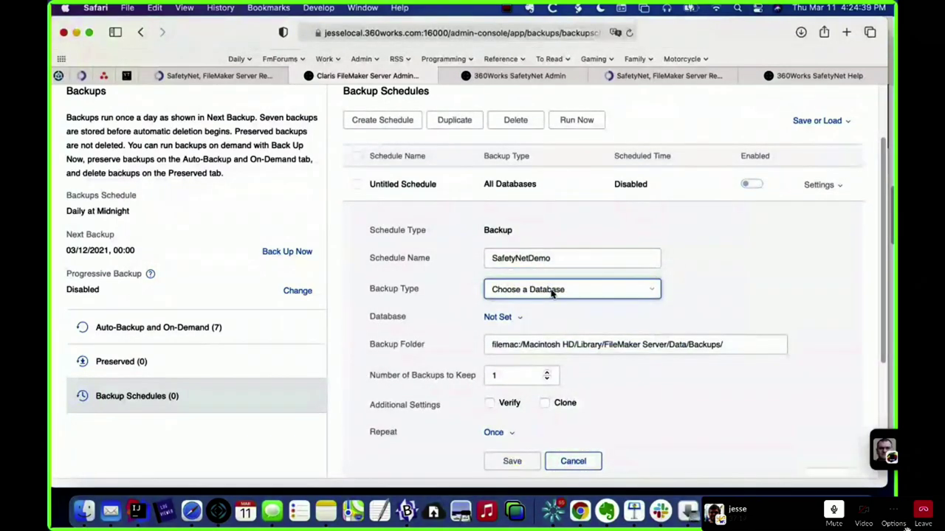
Step: Examine the backup type options for the SafetyNetDemo schedule, keeping Choose a Database selected
left_click(552, 291)
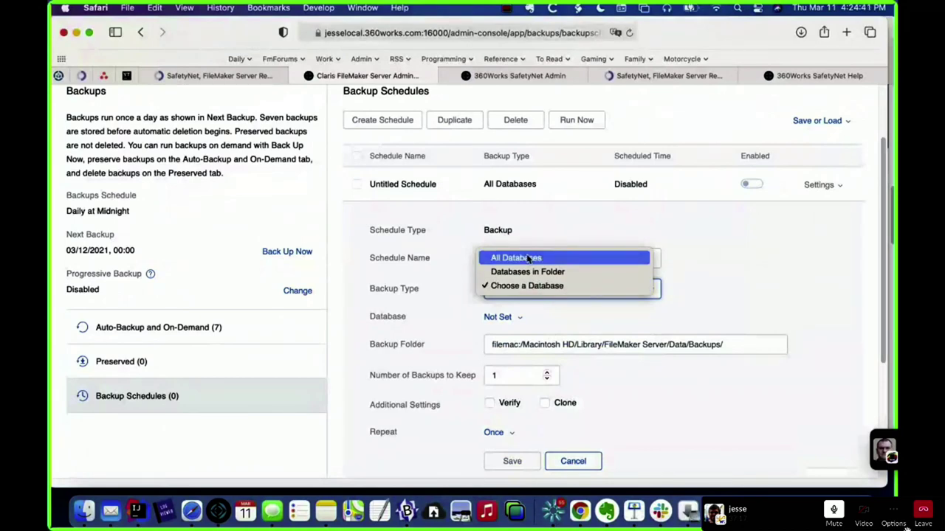
left_click(743, 271)
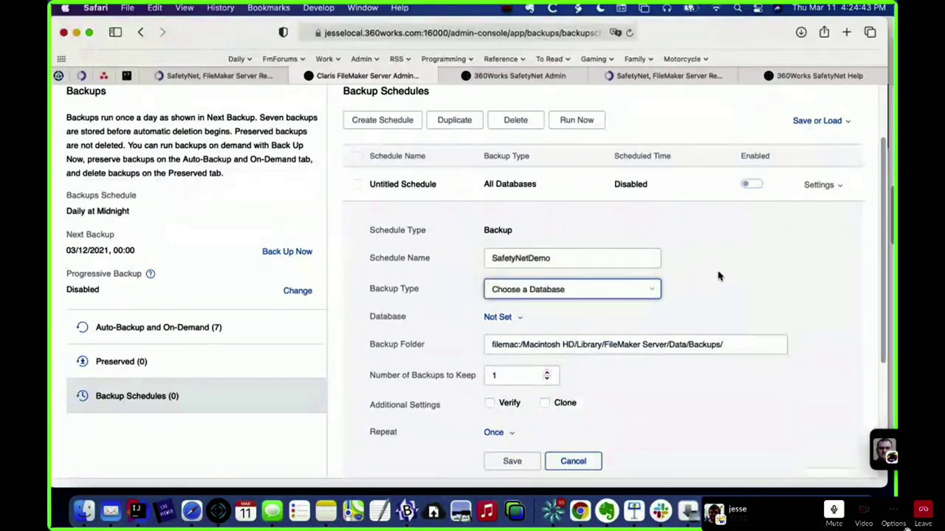
scroll(720, 276, "up", 3)
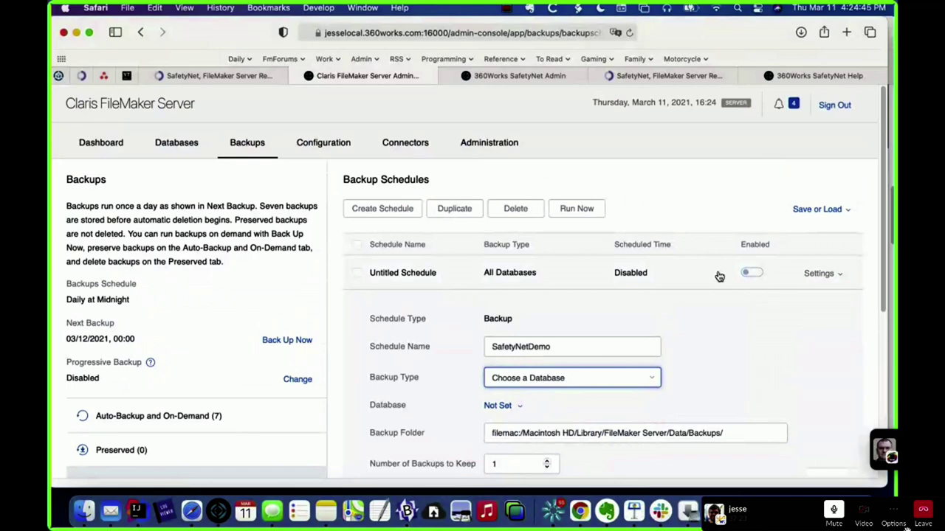
scroll(719, 276, "down", 3)
left_click(565, 294)
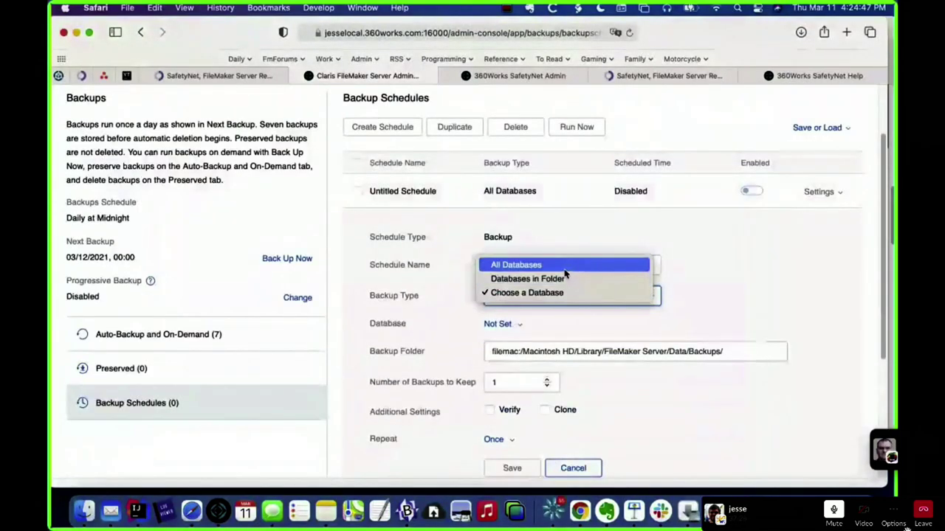
left_click(529, 293)
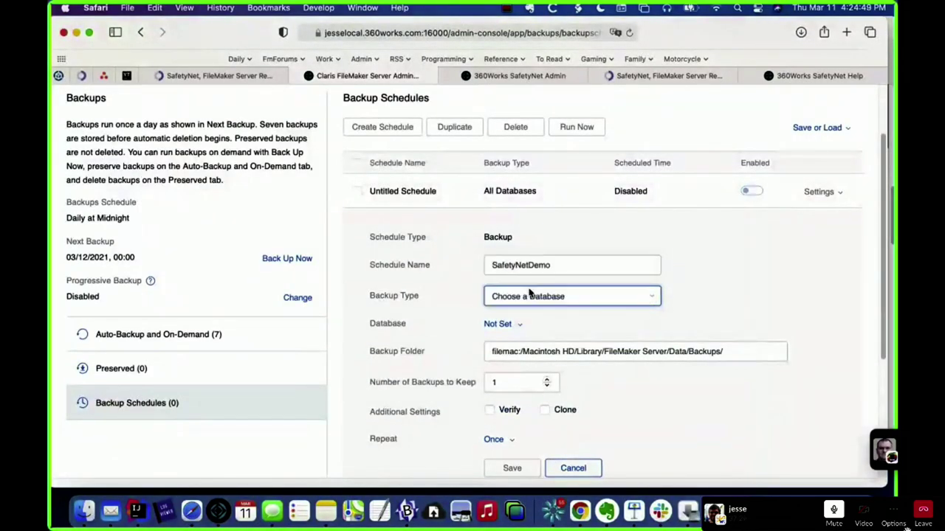
left_click(555, 297)
left_click(544, 264)
left_click(542, 295)
left_click(624, 318)
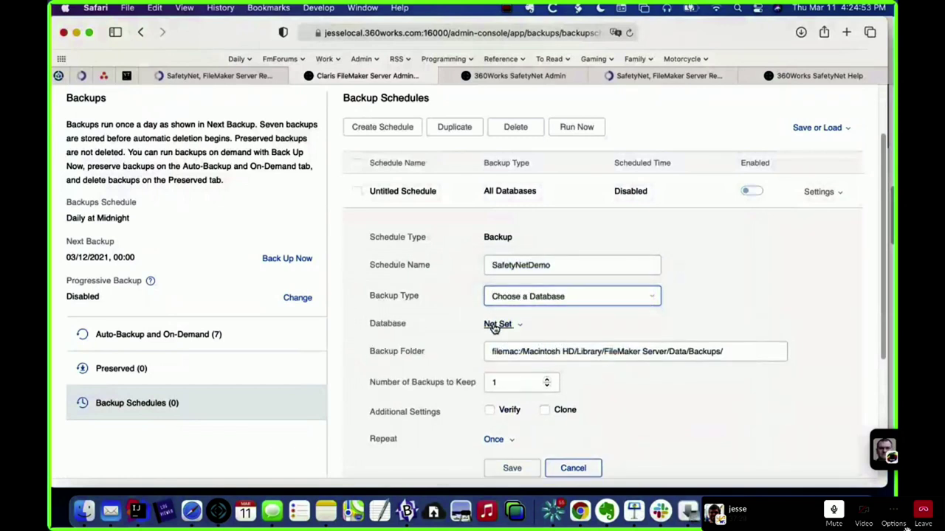
Step: Choose Character sheet test as the database for the SafetyNetDemo schedule
left_click(505, 326)
scroll(649, 347, "down", 5)
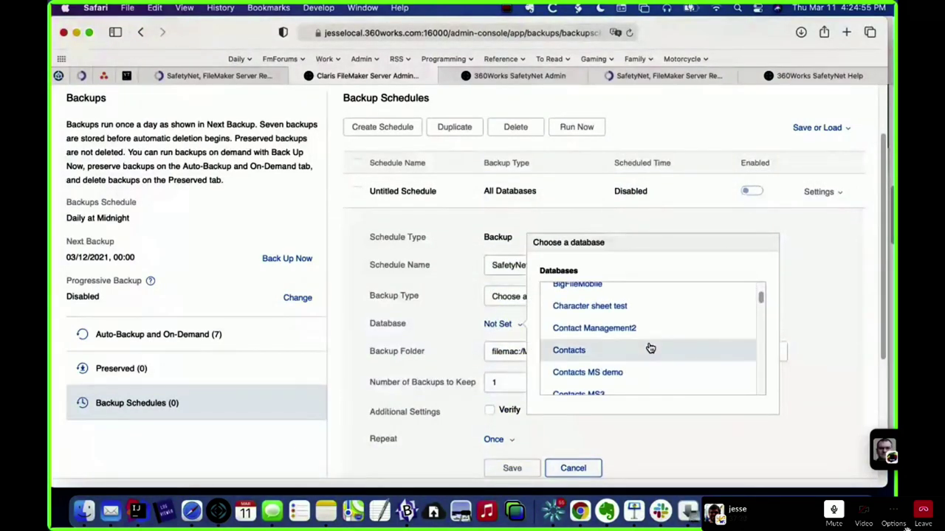
left_click(592, 315)
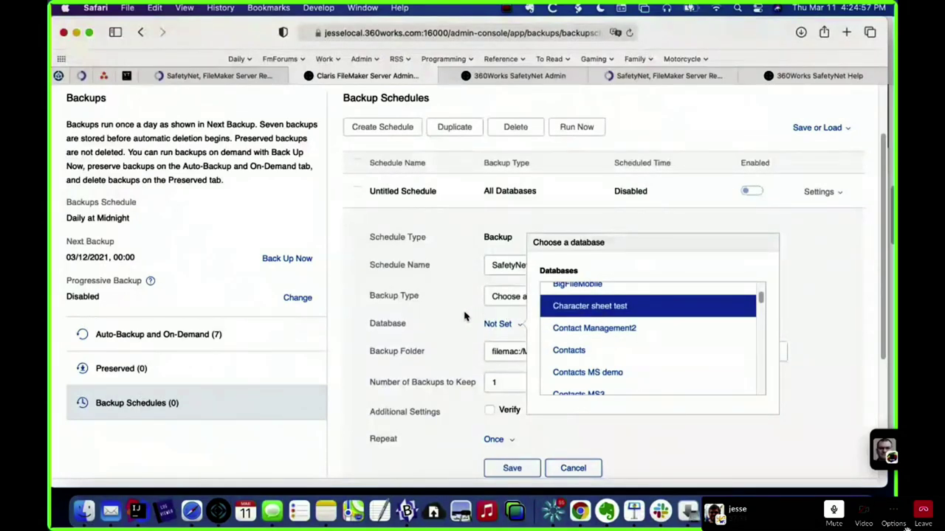
left_click(461, 317)
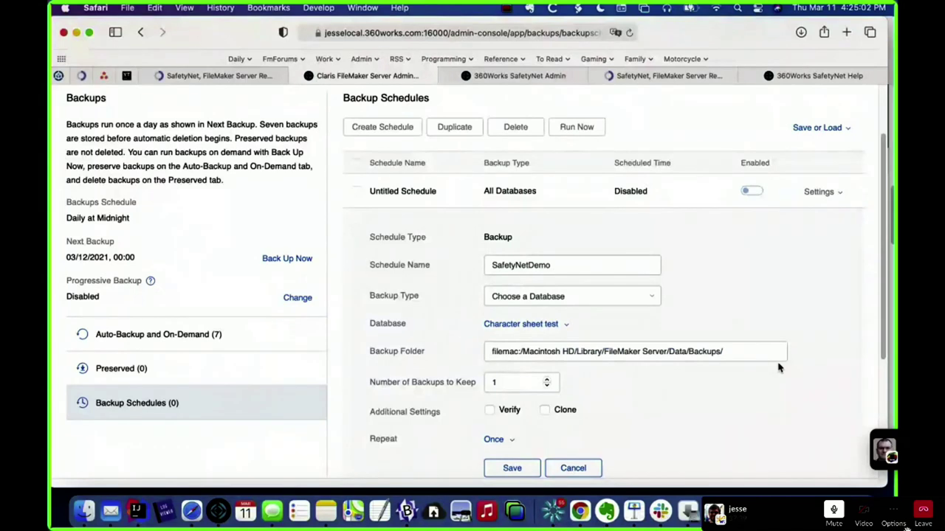
Step: Set the backup folder to filemac:/Macintosh HD/Library/FileMaker Server/Data/Backups/SafetyNet/ and save the schedule, keeping 1 backup
left_click(757, 354)
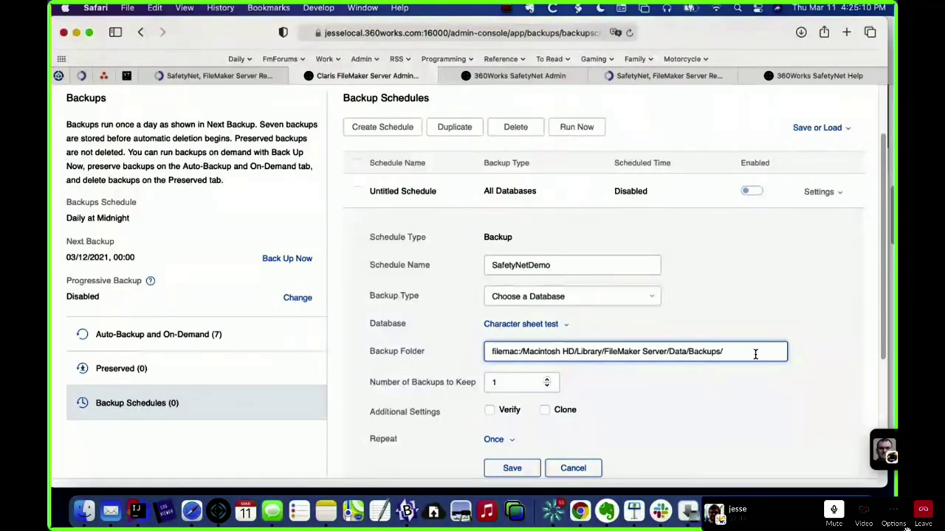
type("SafetyNet/")
left_click(752, 406)
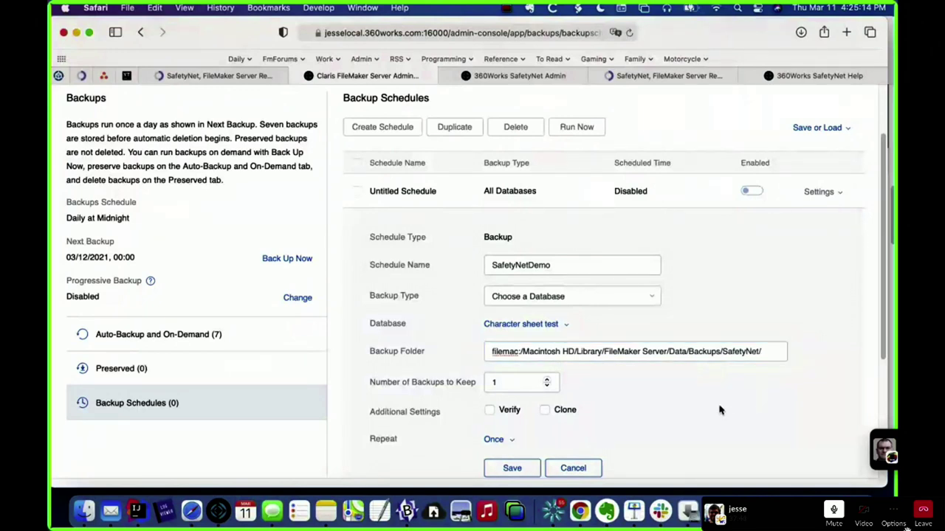
scroll(632, 403, "down", 1)
double_click(521, 340)
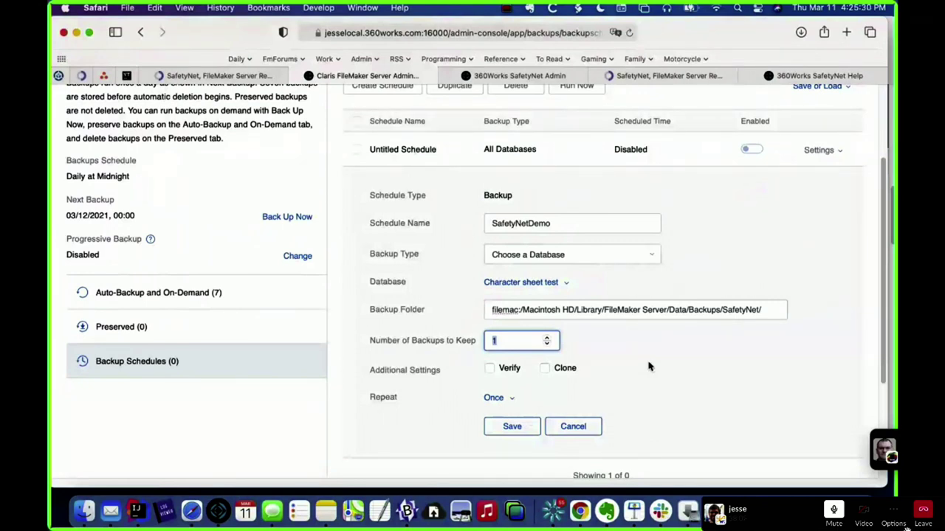
left_click(536, 426)
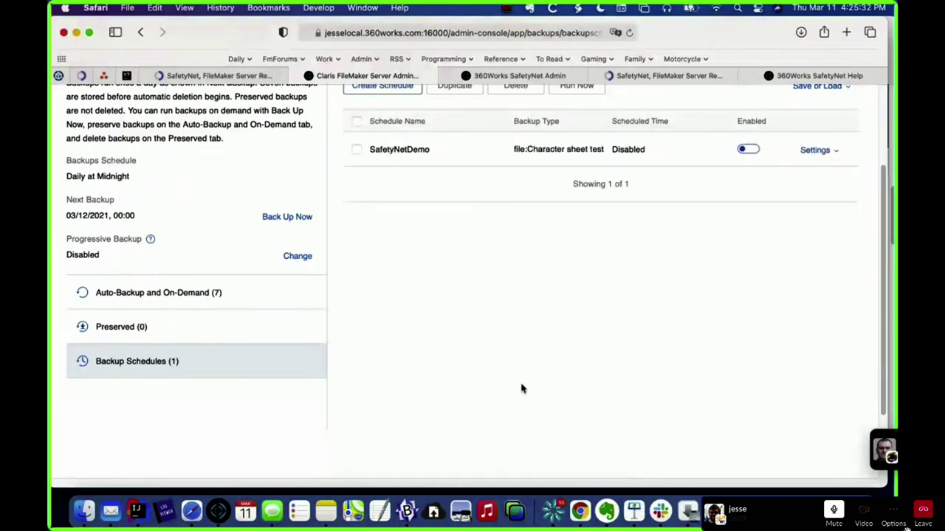
Step: Check the SafetyNet backup folder in Finder, return to Safari and run the SafetyNetDemo schedule immediately
left_click(356, 147)
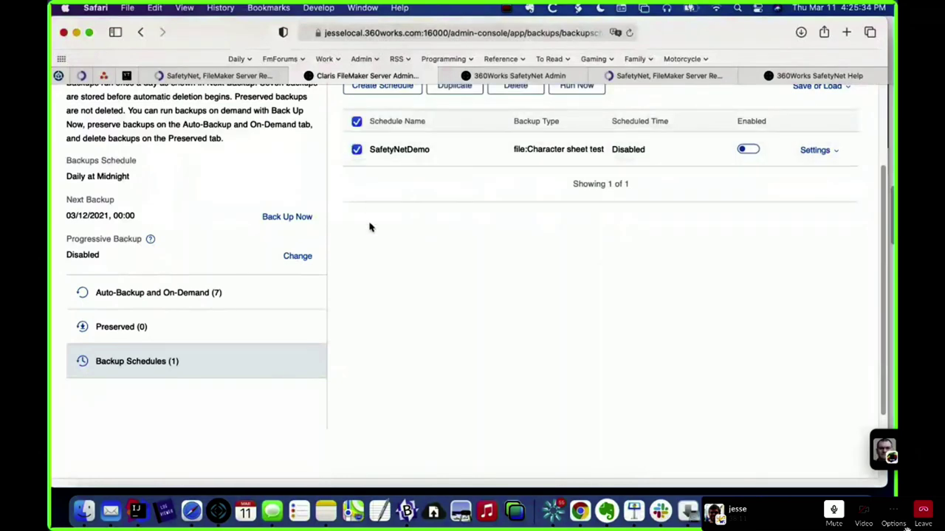
scroll(413, 214, "up", 3)
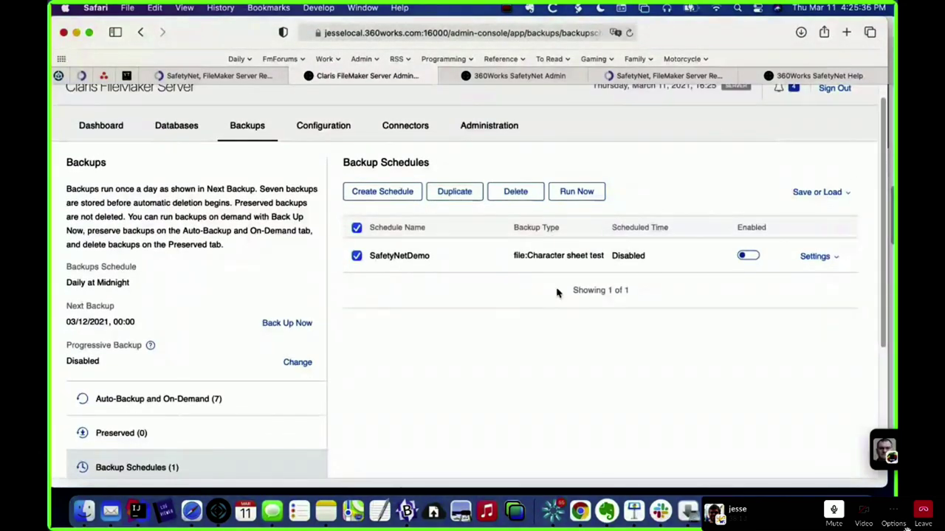
key("super+Tab")
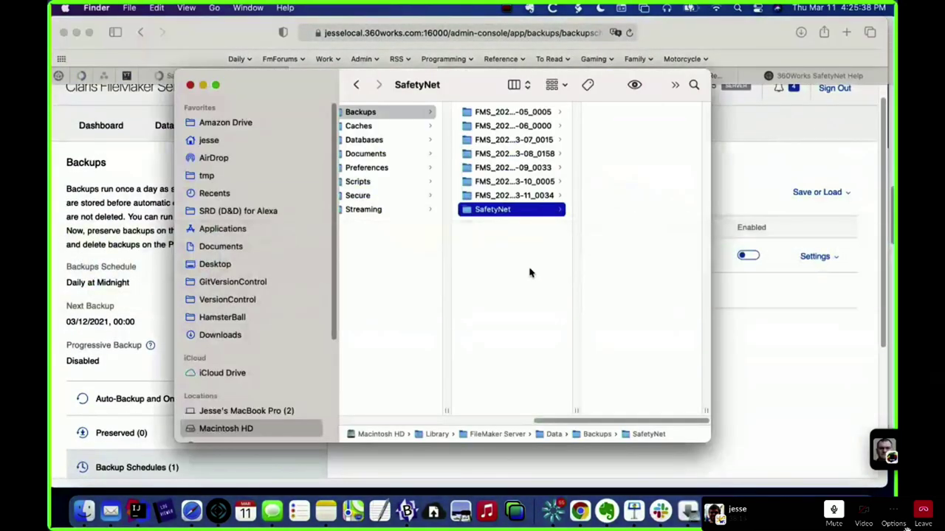
key("super+Tab")
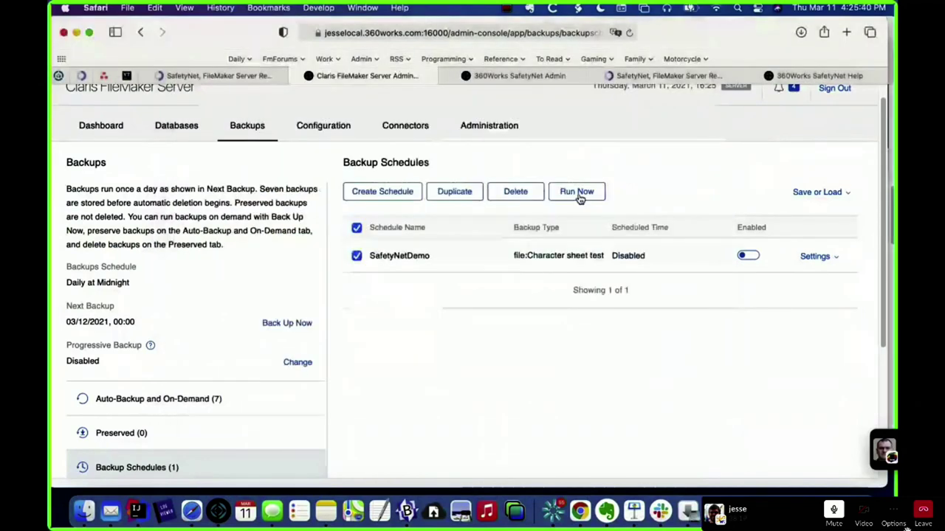
left_click(576, 191)
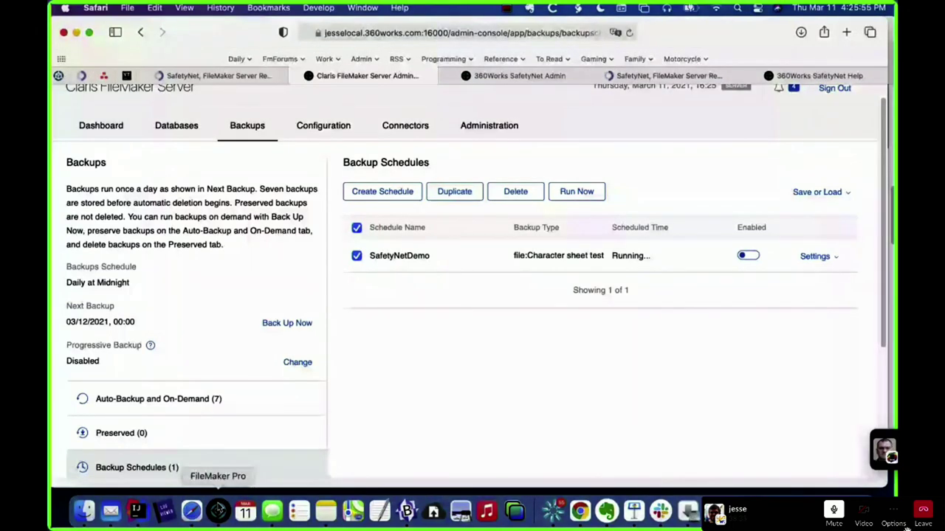
Step: Switch to FileMaker Pro, open the Lyrial record's picture in Character sheet test and browse back through the preceding characters' pictures
left_click(218, 511)
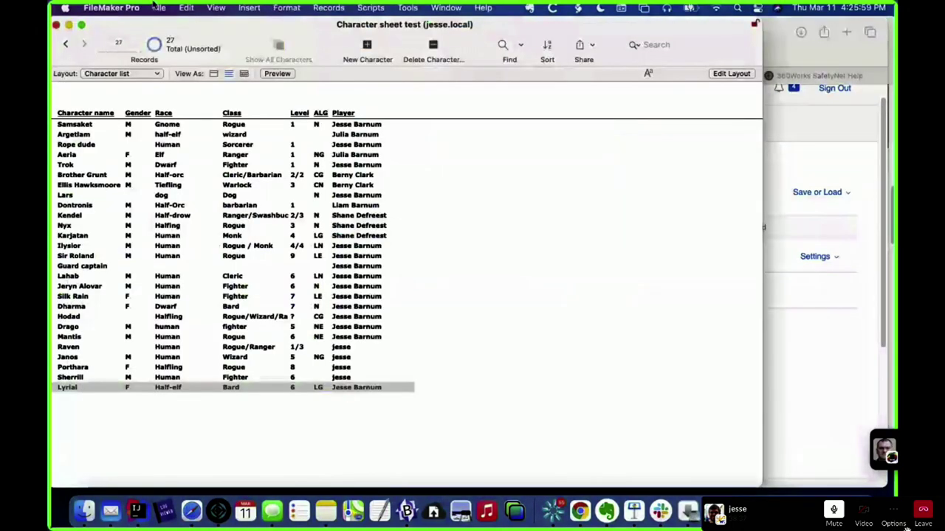
left_click(67, 387)
left_click(271, 147)
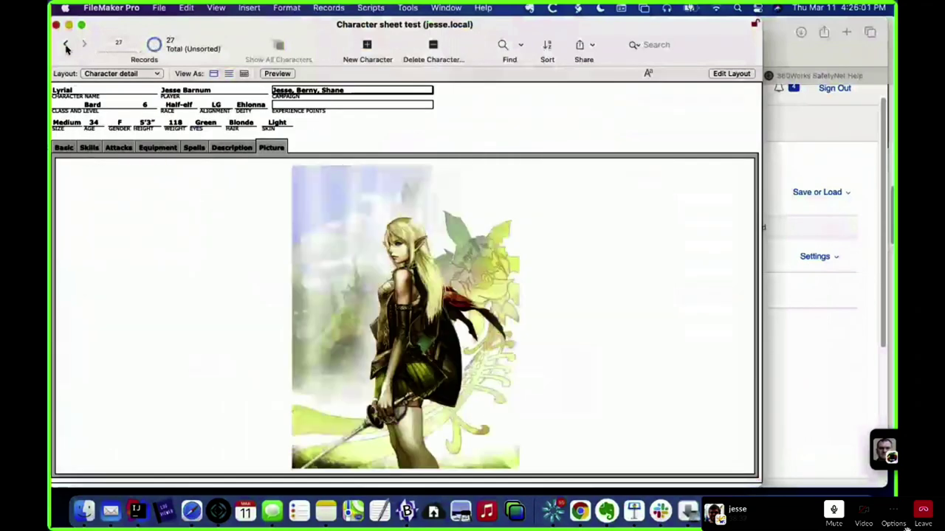
left_click(66, 44)
left_click(66, 43)
left_click(66, 44)
left_click(66, 43)
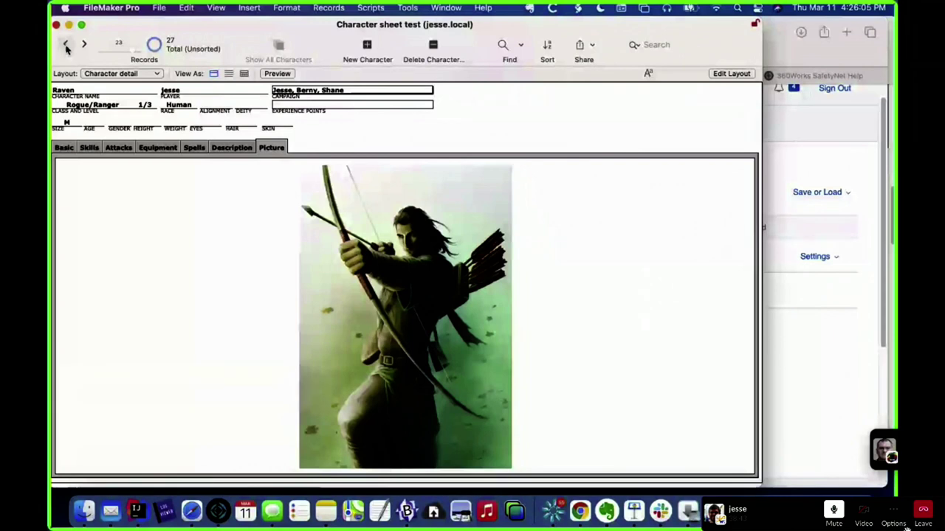
Step: Return to the FileMaker Server Admin Console in Safari and view the list of hosted databases
key("super+Tab")
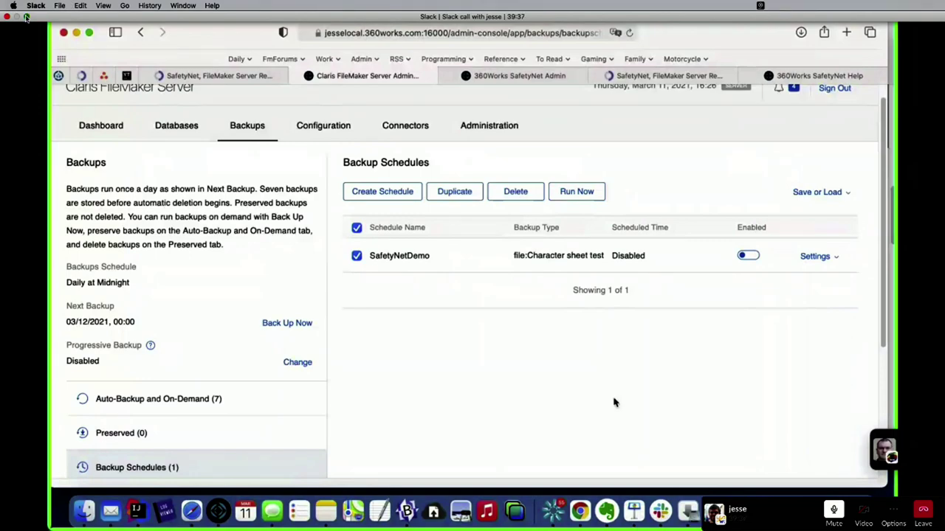
left_click(28, 17)
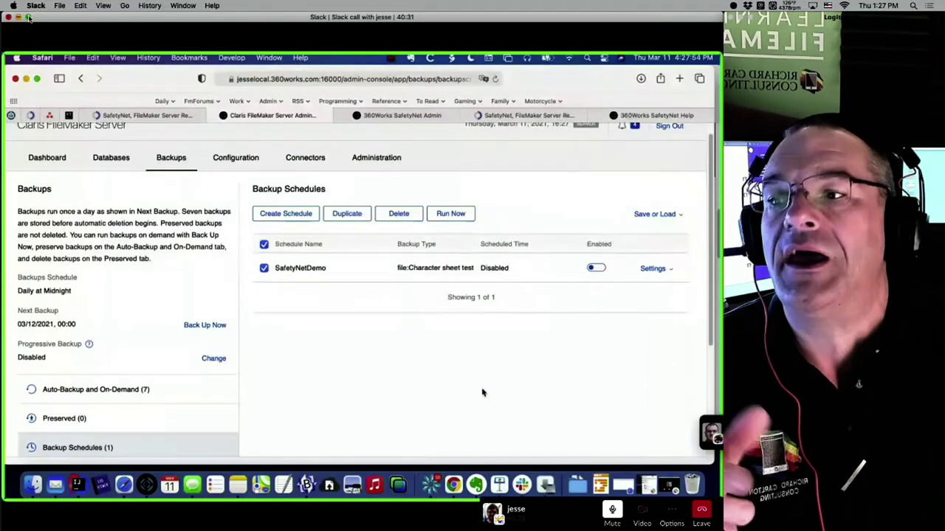
left_click_drag(124, 158, 83, 179)
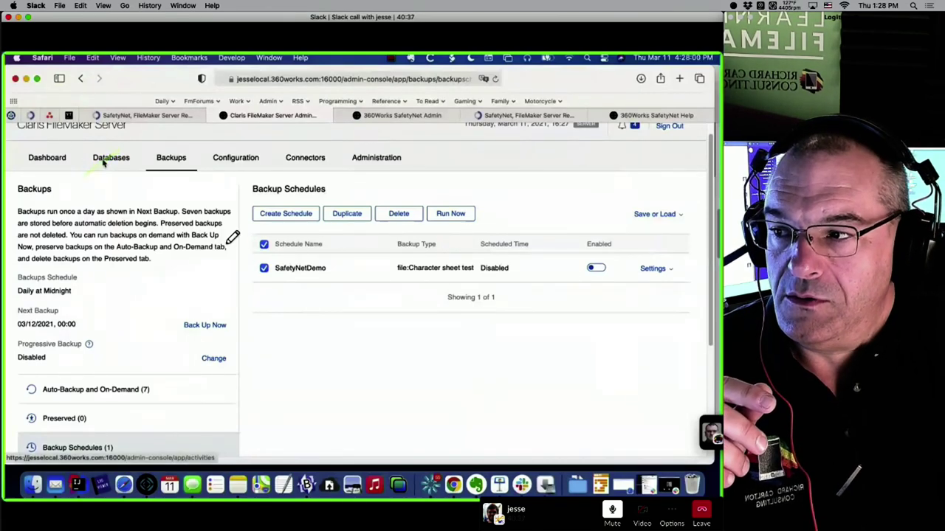
left_click(103, 162)
scroll(196, 405, "down", 5)
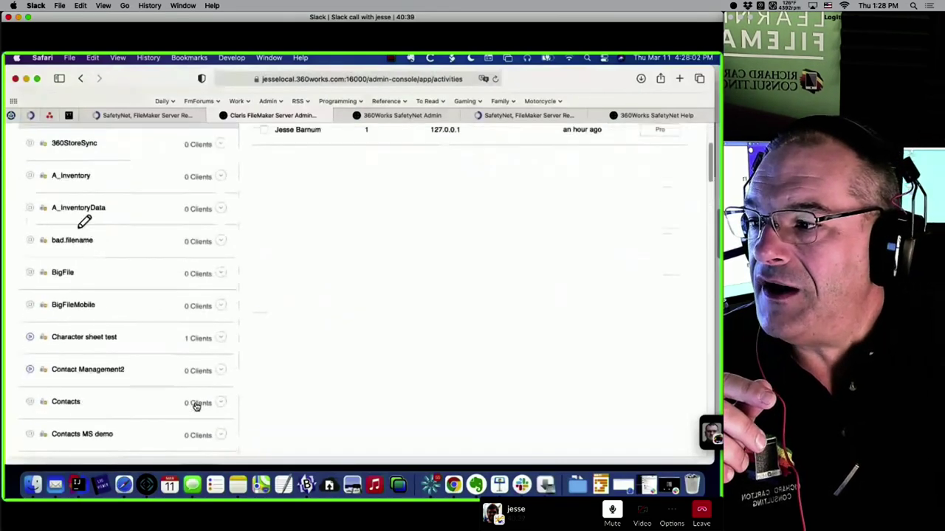
Step: Mark the hosted database list with freehand annotation strokes on the shared screen
mouse_move(31, 198)
left_mouse_down()
mouse_move(194, 266)
mouse_move(70, 310)
left_mouse_up()
scroll(173, 394, "down", 1)
left_click_drag(103, 273, 590, 239)
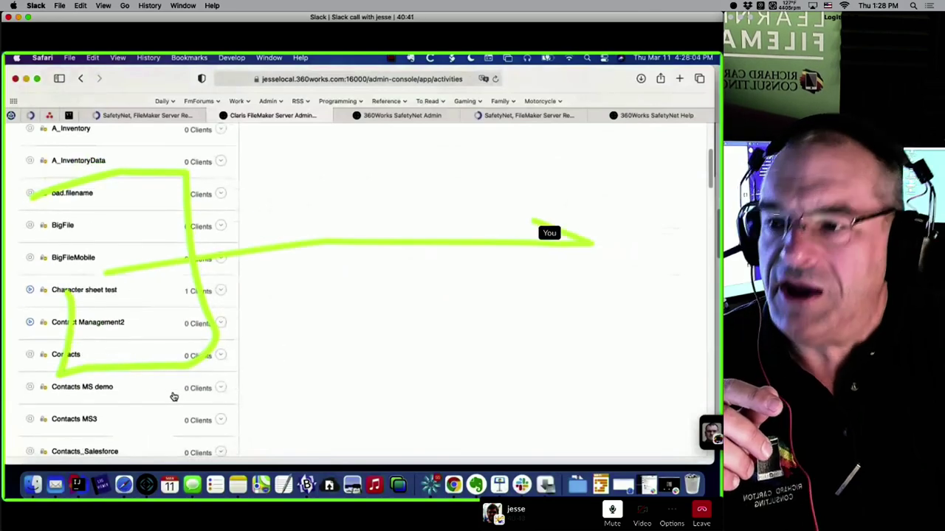
left_click_drag(520, 214, 458, 288)
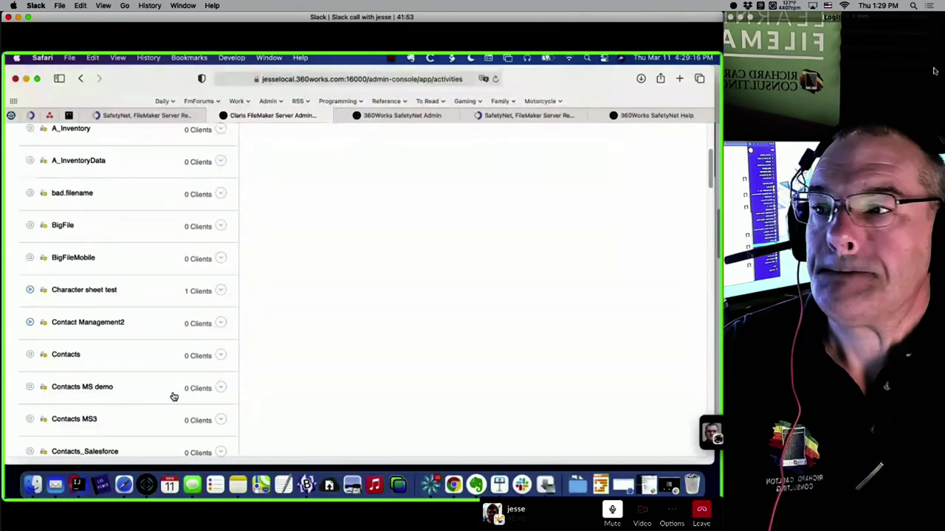
left_click(28, 17)
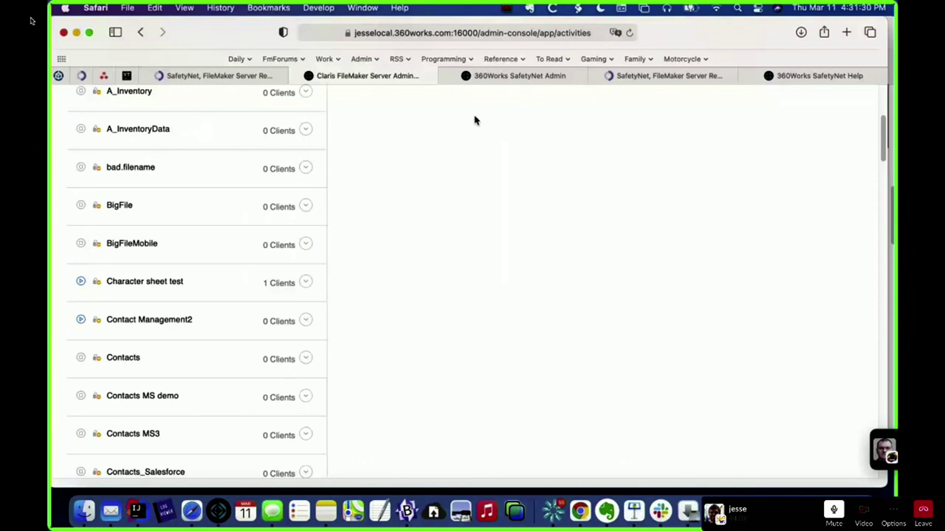
Step: In Finder, examine the SafetyNetDemo_2021-03-11_1625 backup, going through Databases, RC_Data_FMS, Character sheet test and Files to the Character sheet folder
key("super+Tab")
key("super+Tab")
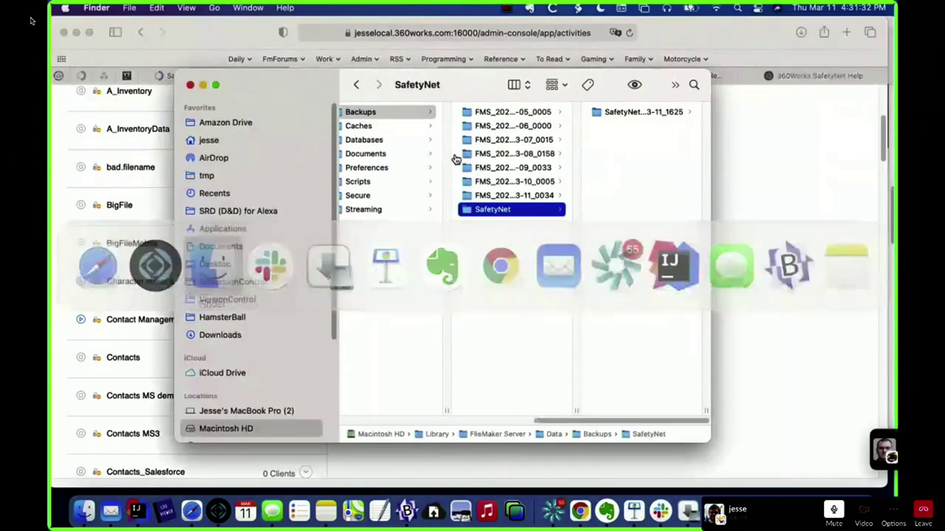
left_click(611, 113)
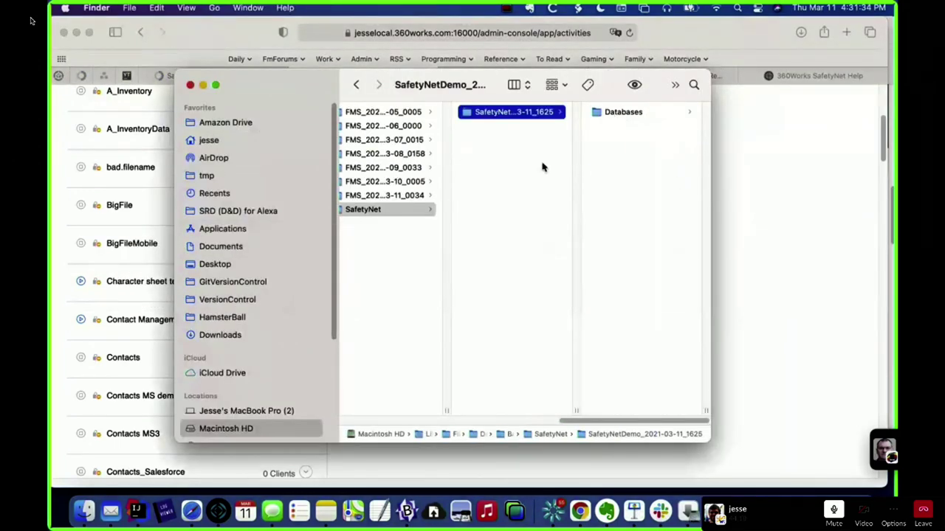
left_click(624, 112)
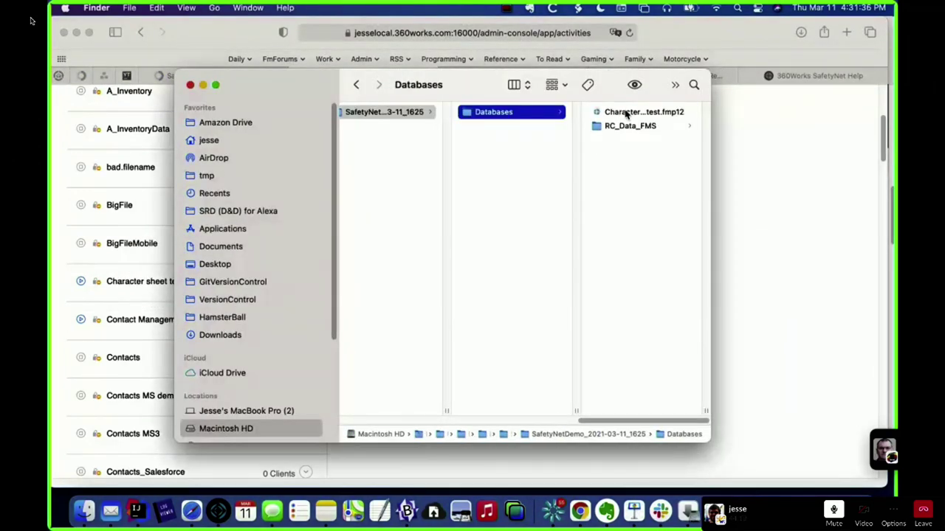
left_click(626, 112)
key("Down")
left_click(624, 112)
left_click(626, 113)
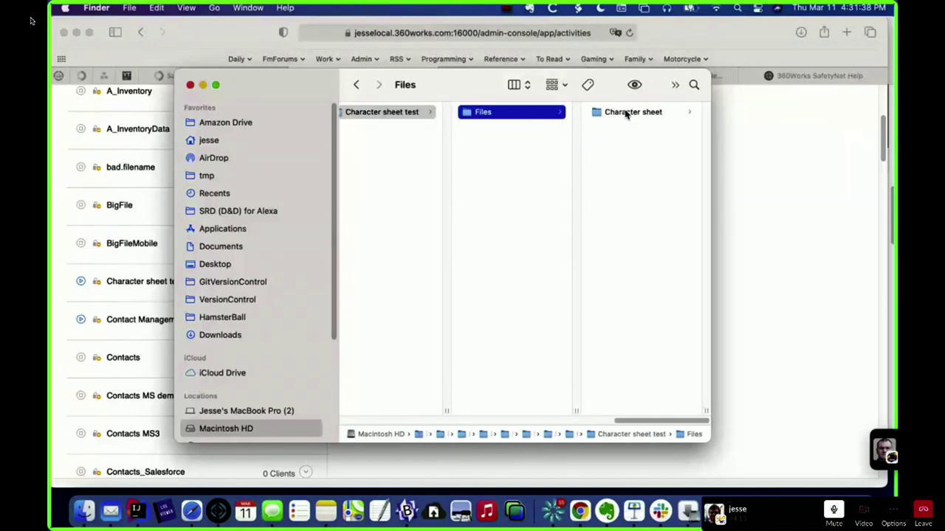
left_click(626, 112)
left_click(626, 112)
Step: Go back up the folder hierarchy and select the SafetyNet folder inside Backups
key("Left")
key("Left")
key("Left")
key("Left")
key("Left")
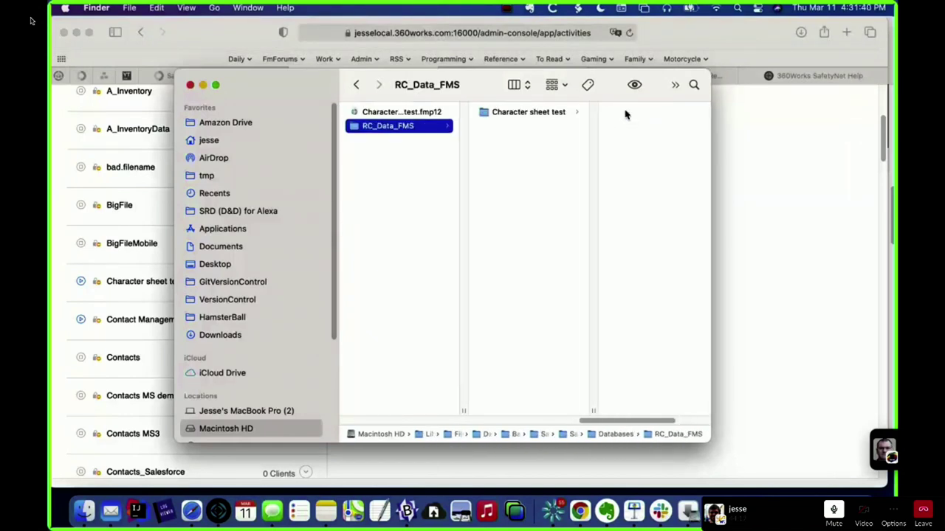
scroll(565, 157, "left", 5)
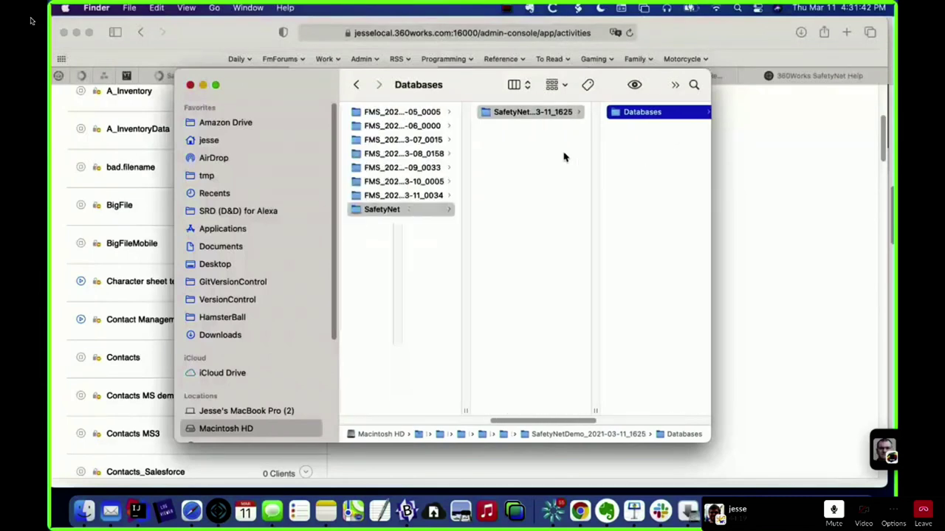
left_click(357, 211)
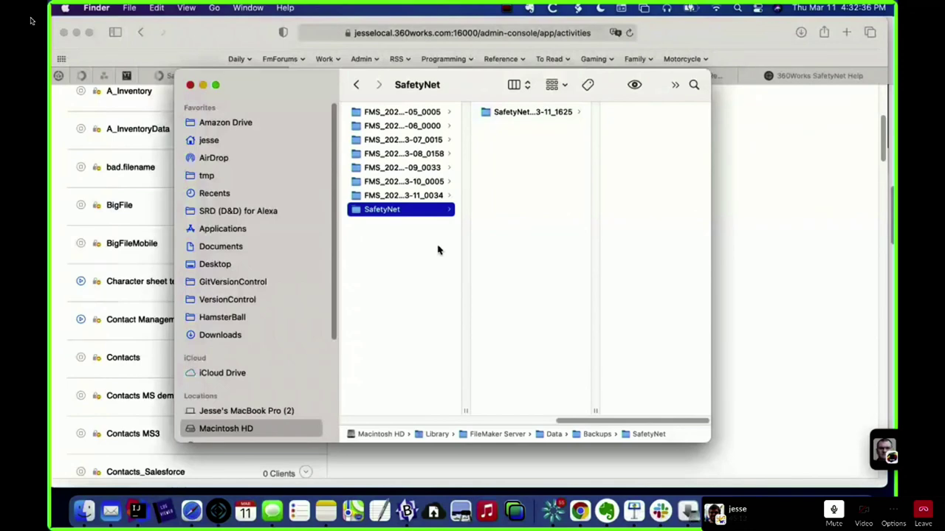
Step: Switch to Discord and read the latest livestream question about including server plugins, preferences and SSL data in backups
mouse_move(74, 6)
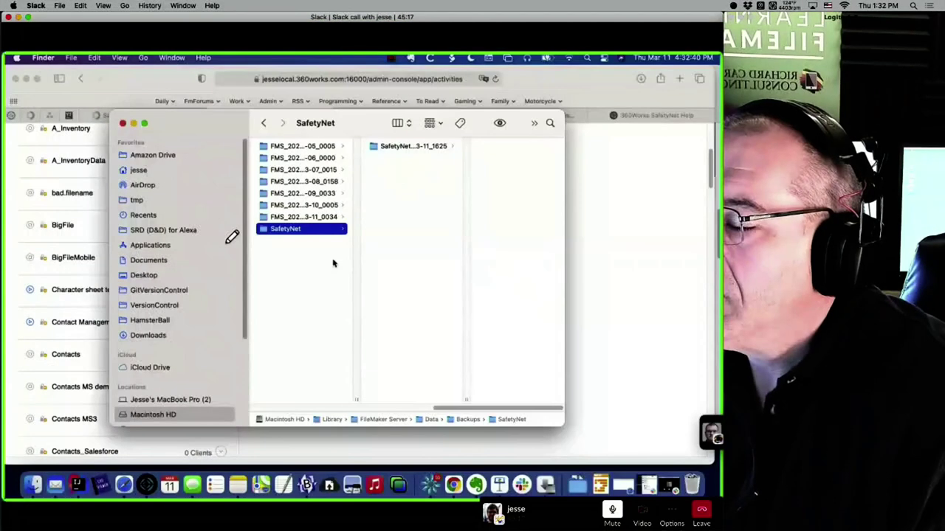
mouse_move(3, 189)
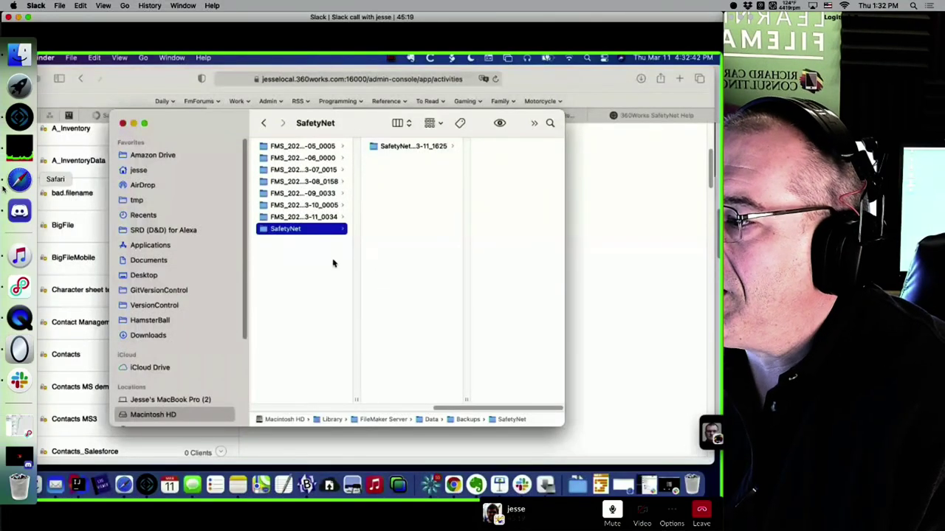
left_click(18, 211)
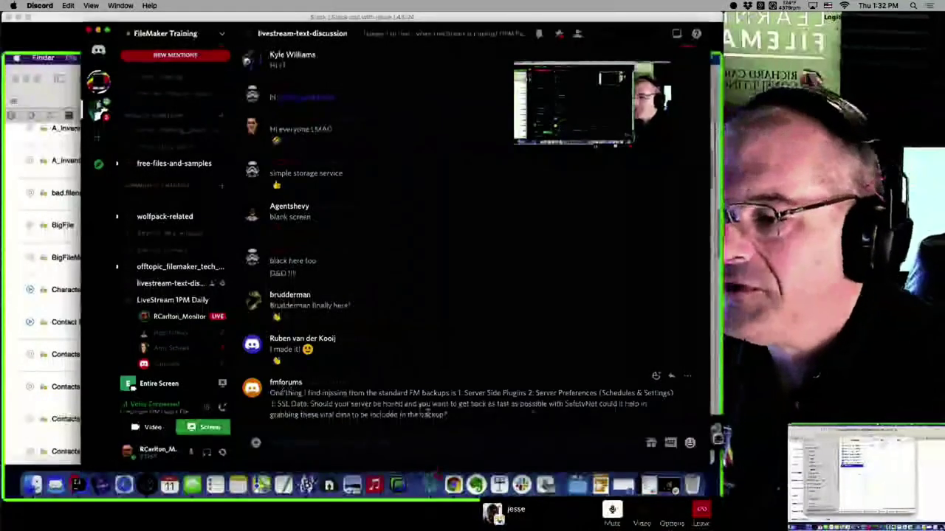
left_click_drag(443, 415, 270, 386)
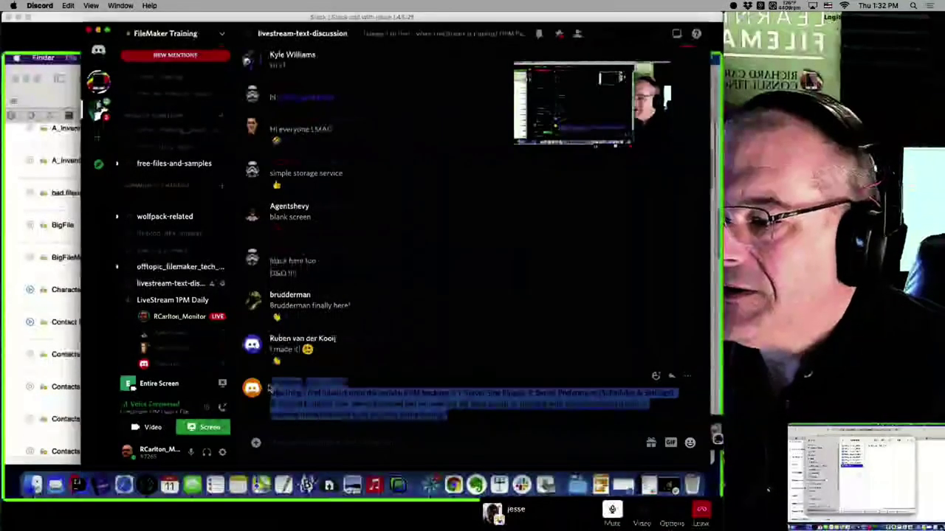
left_click(412, 422)
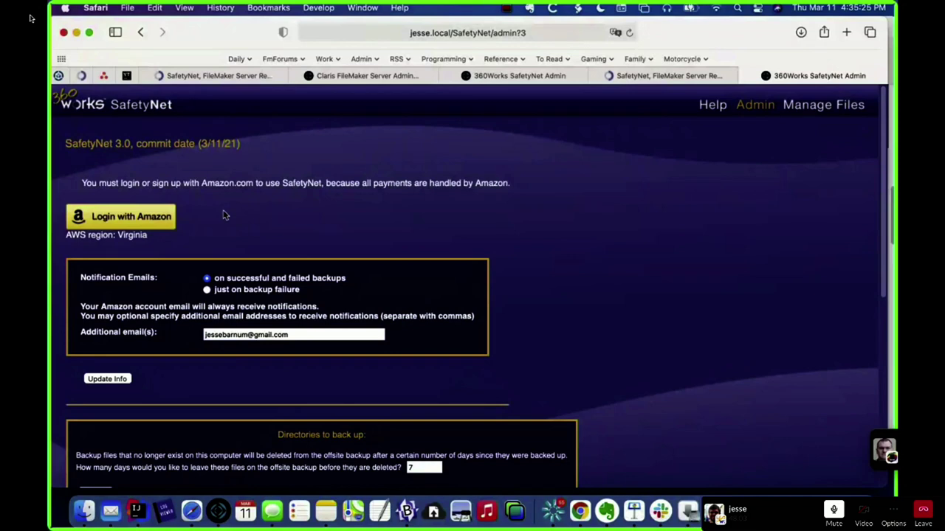
Step: Highlight the AWS region line on the SafetyNet Admin page in Safari
triple_click(137, 234)
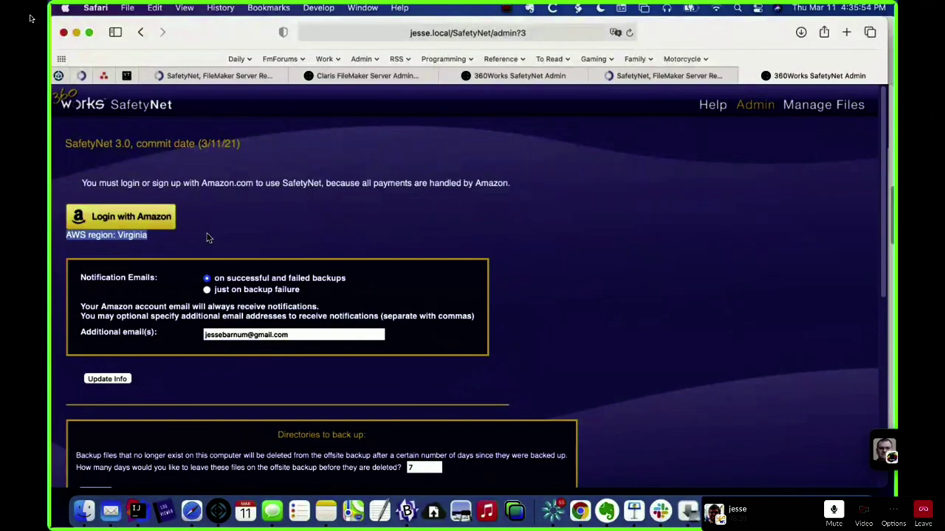
left_click(28, 16)
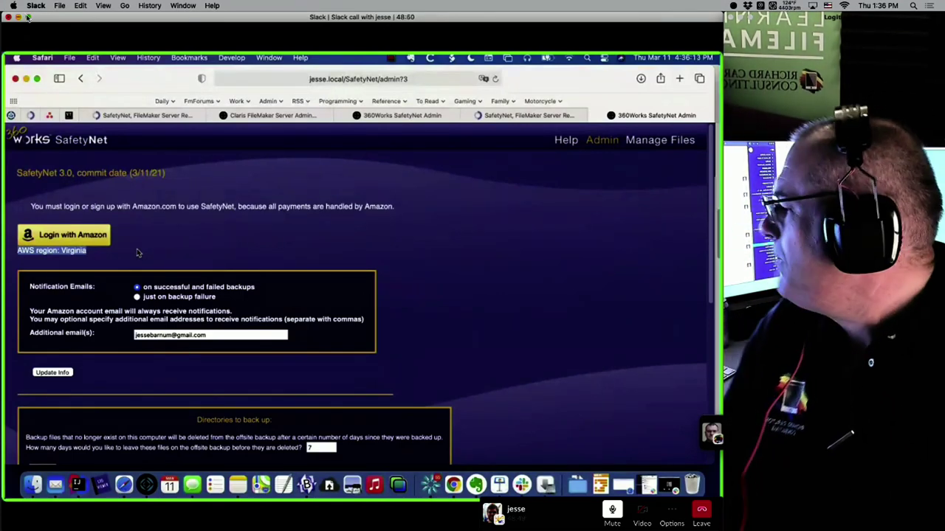
mouse_move(28, 16)
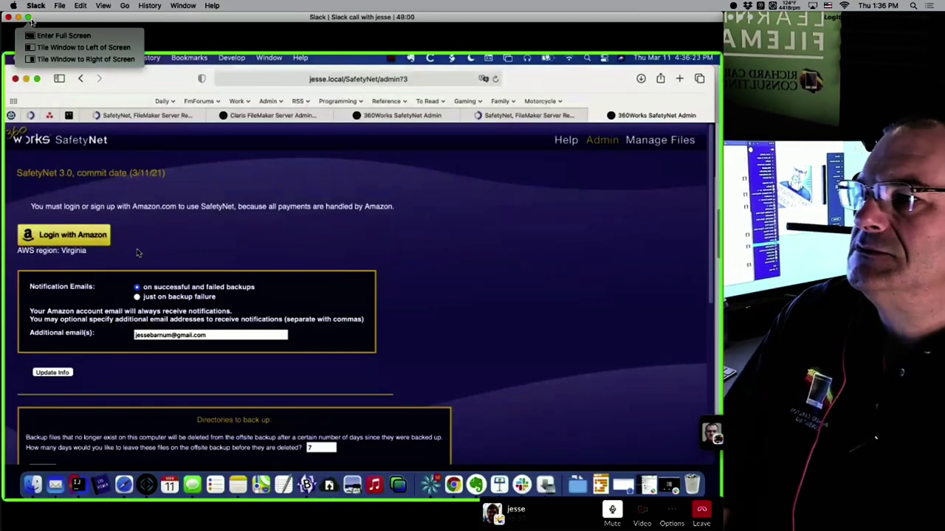
left_click(28, 17)
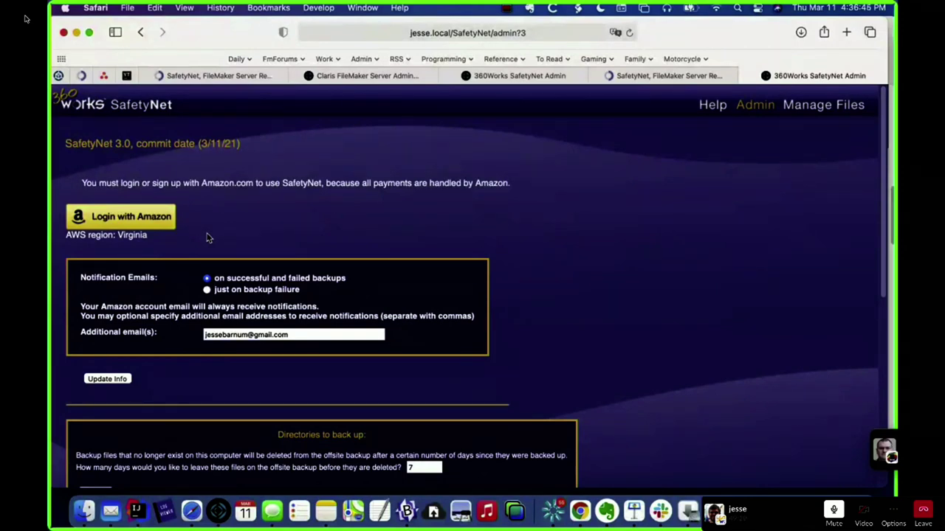
Step: Log SafetyNet in to Amazon with the saved account e-mail and password for the Virginia AWS region
double_click(126, 233)
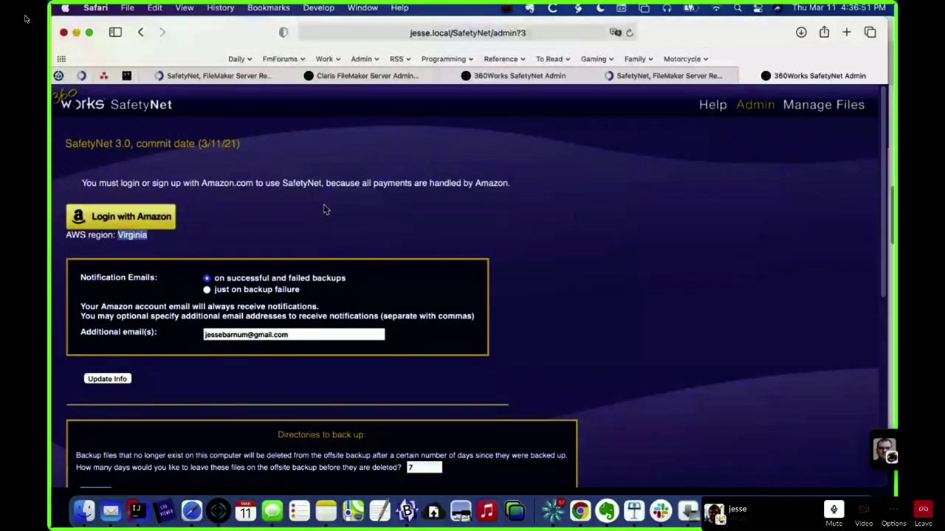
left_click(293, 215)
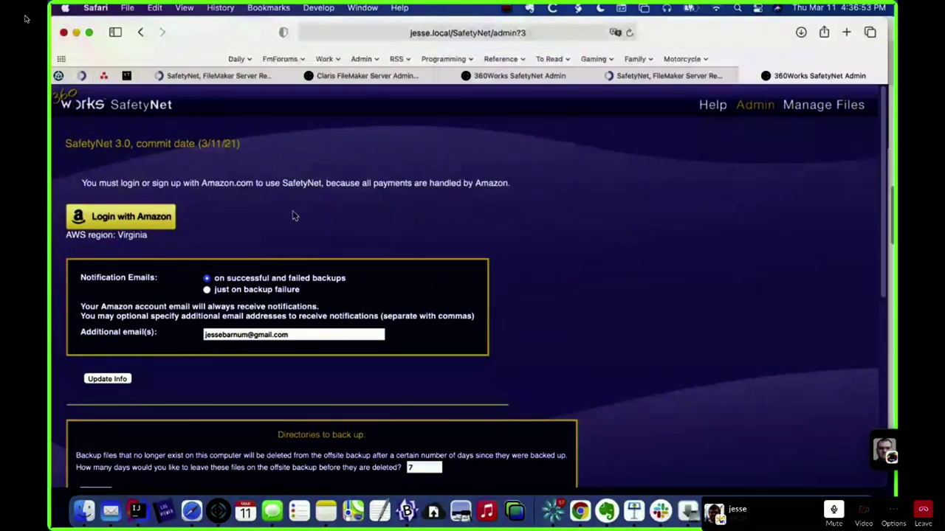
left_click(132, 218)
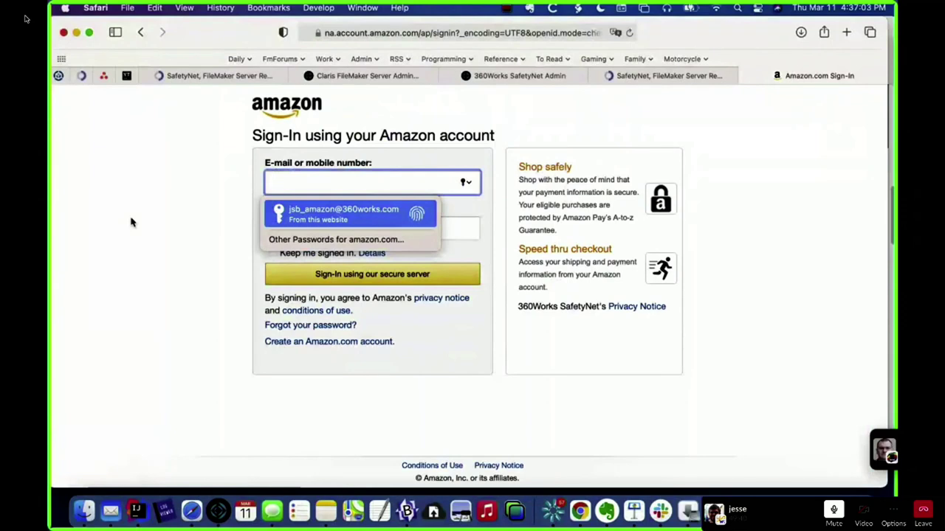
key("Return")
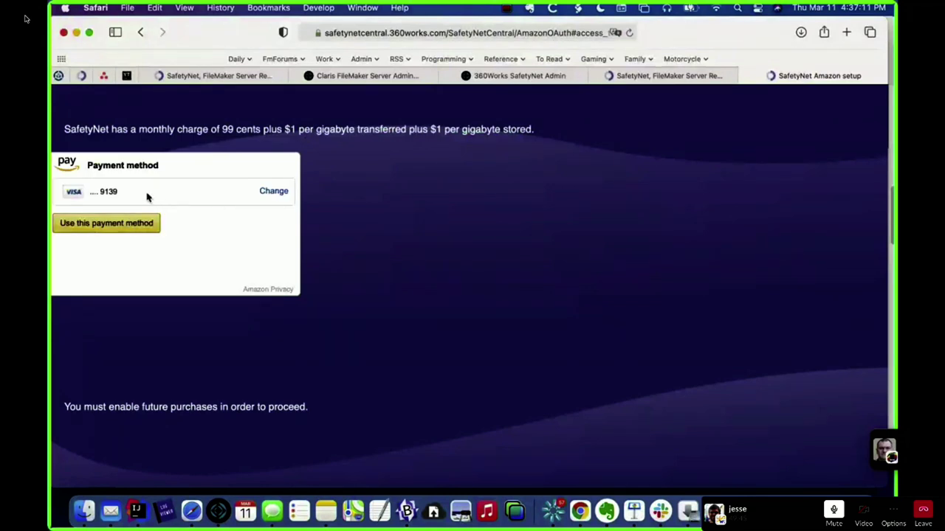
Step: Accept the preselected Visa card, authorize it for future purchases by this merchant, and store the payment settings
left_click(95, 224)
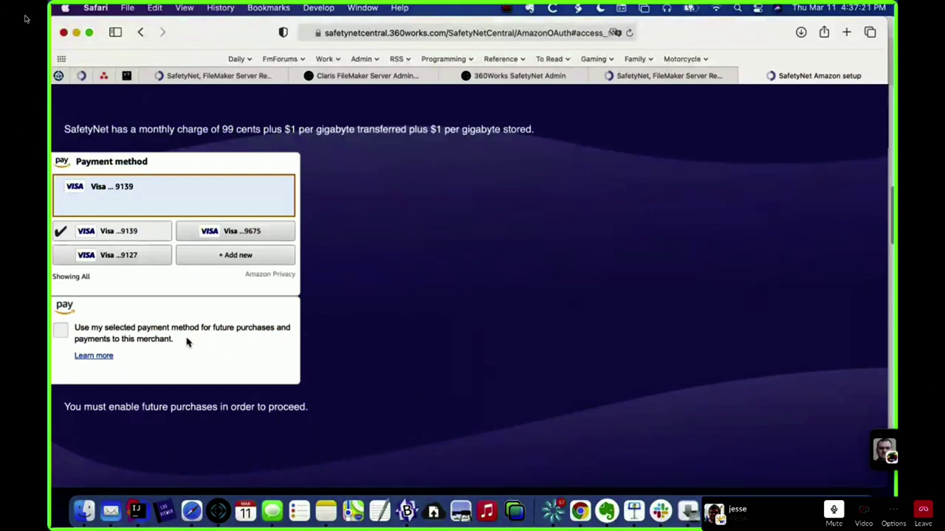
left_click(62, 334)
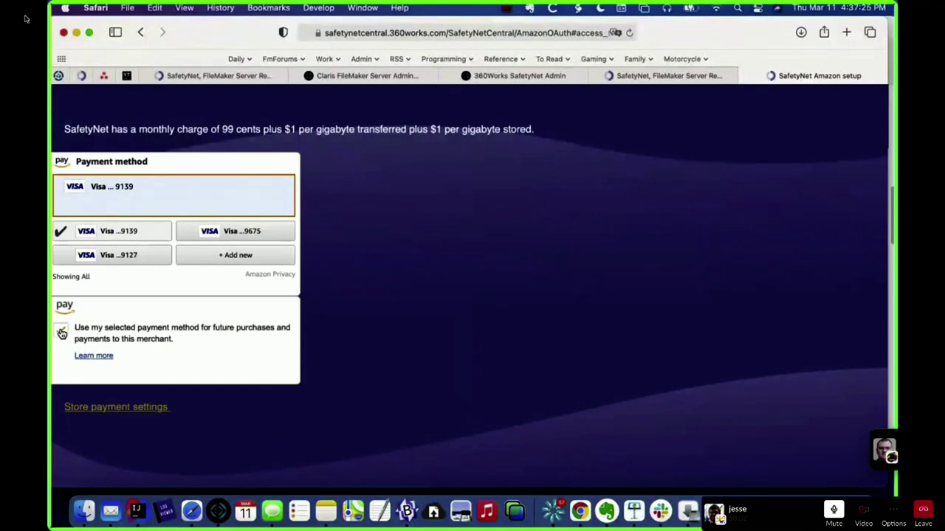
left_click(129, 414)
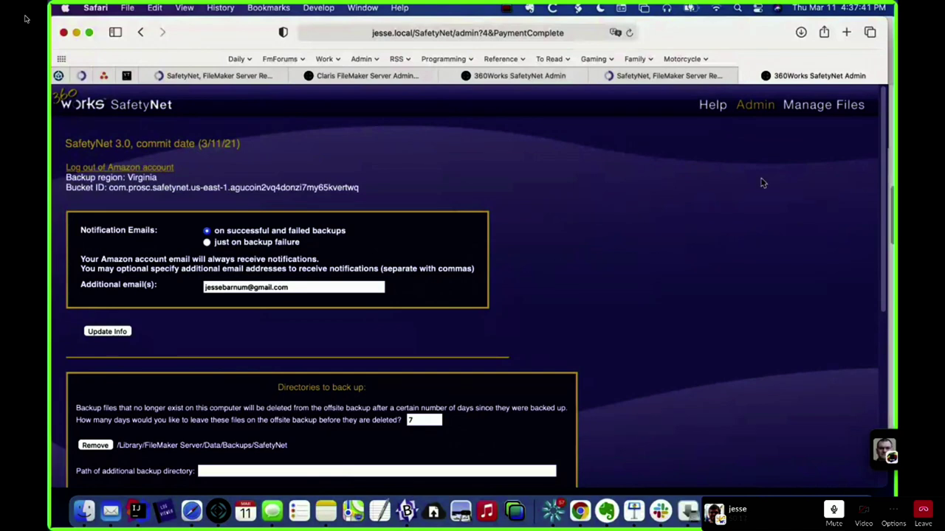
Step: Check the Manage Files page, and examine the backup directory settings and Cost Estimator on the Admin page
left_click(823, 109)
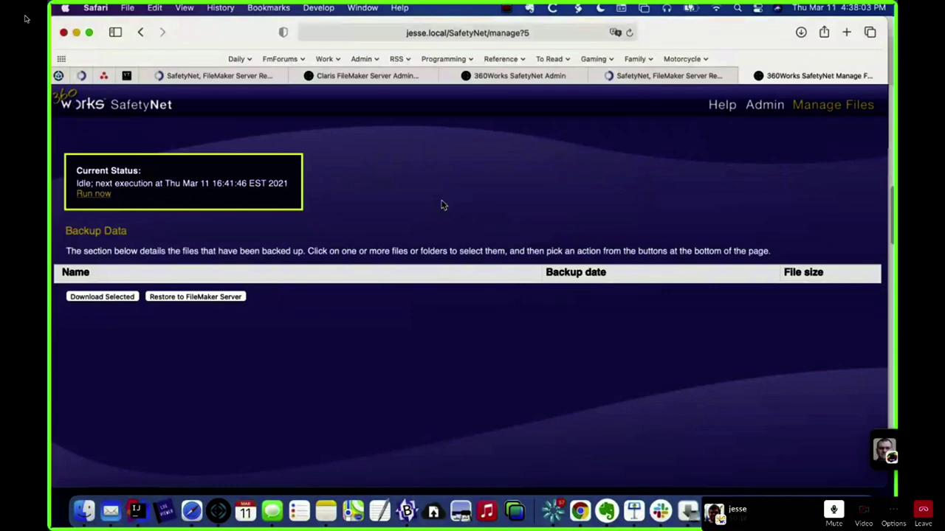
left_click(772, 107)
scroll(582, 308, "down", 8)
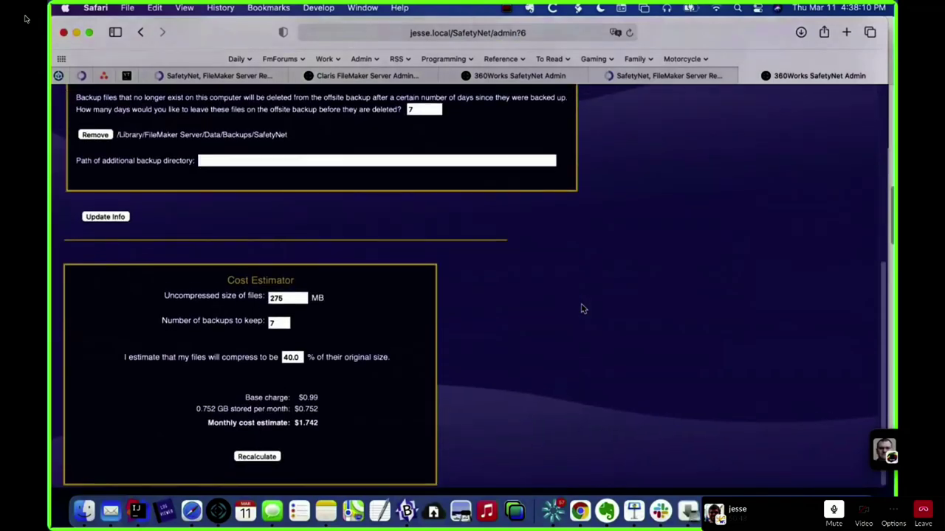
scroll(559, 299, "up", 10)
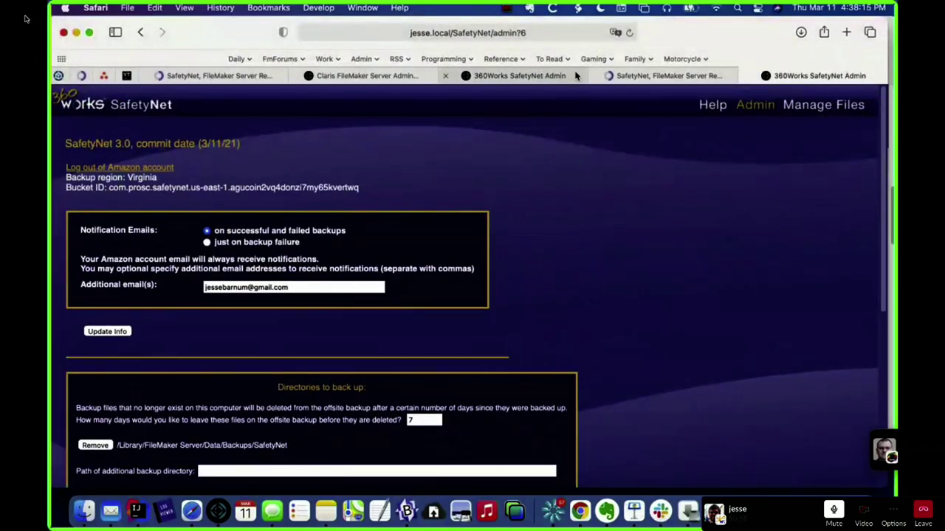
Step: Open SafetyNet's Help page and highlight the monthly charge tiers and the pricing examples in the Pricing section
left_click(710, 105)
scroll(683, 170, "down", 10)
left_click_drag(341, 276, 61, 203)
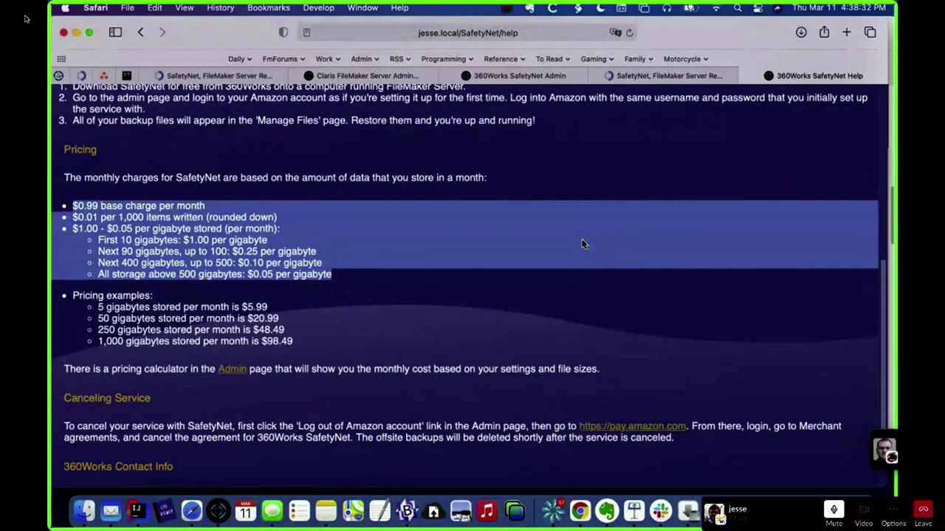
left_click(504, 274)
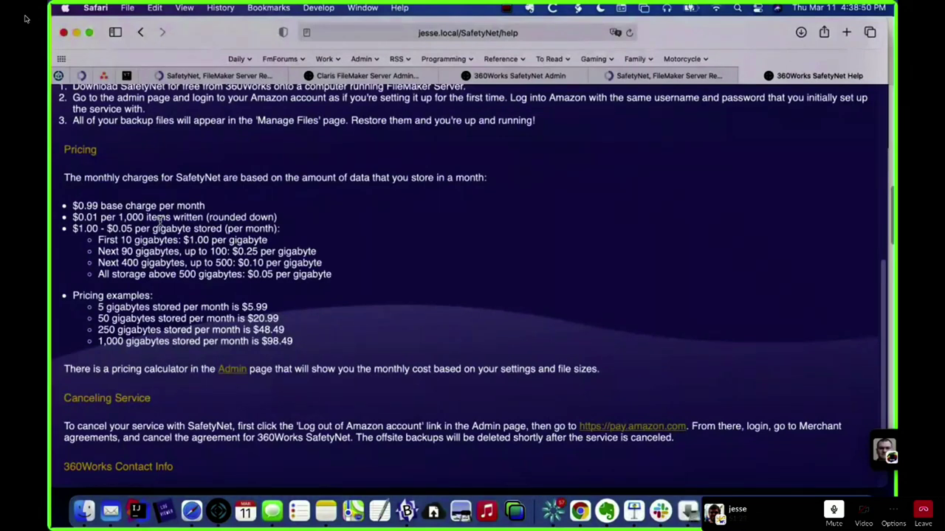
left_click_drag(307, 345, 82, 304)
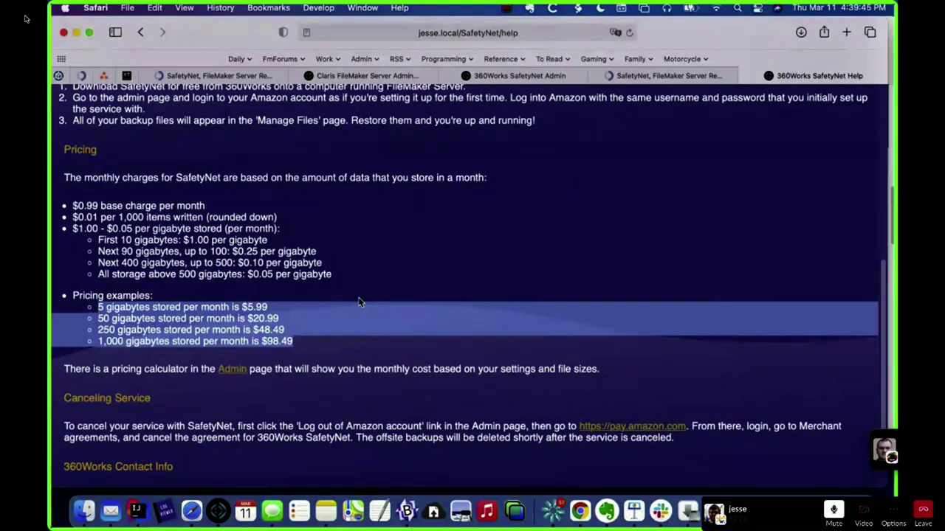
Step: Return to the Admin page to review the notification and backup directory settings, and check the backup status on Manage Files
scroll(359, 301, "up", 3)
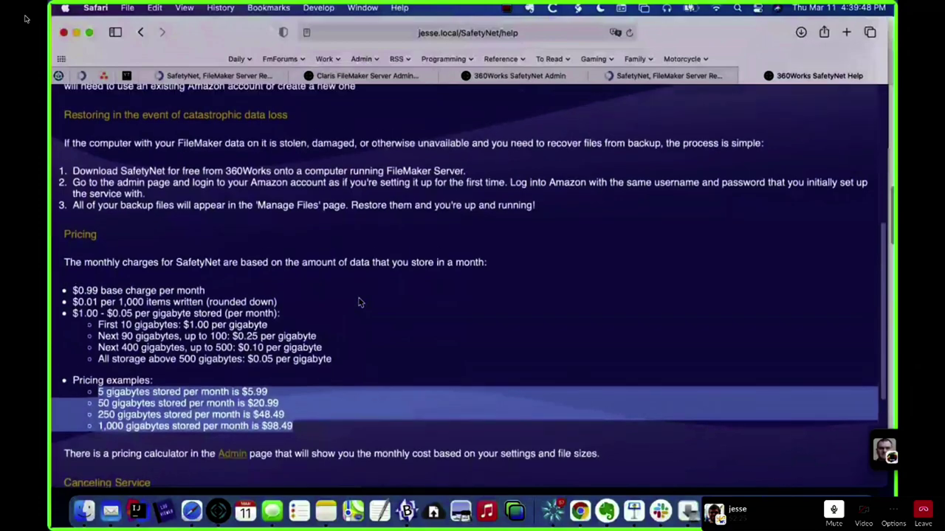
scroll(360, 302, "up", 2)
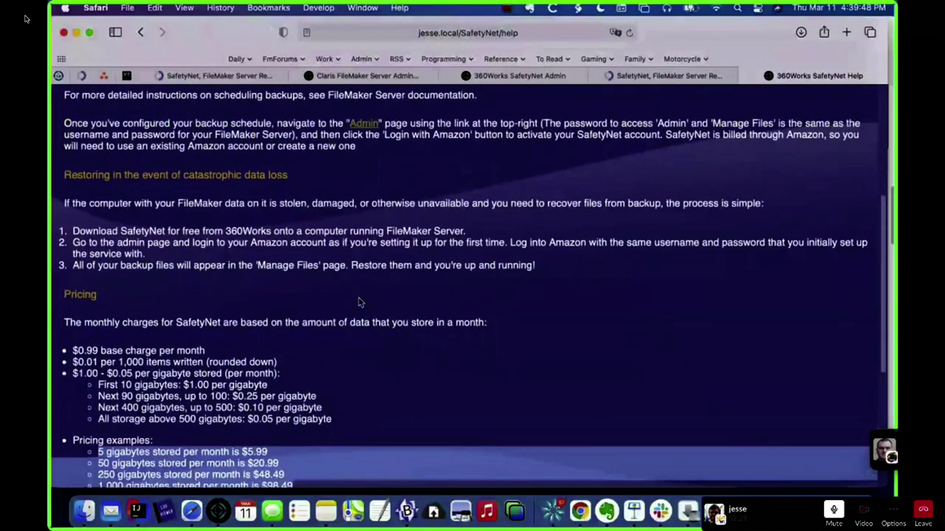
scroll(359, 301, "up", 8)
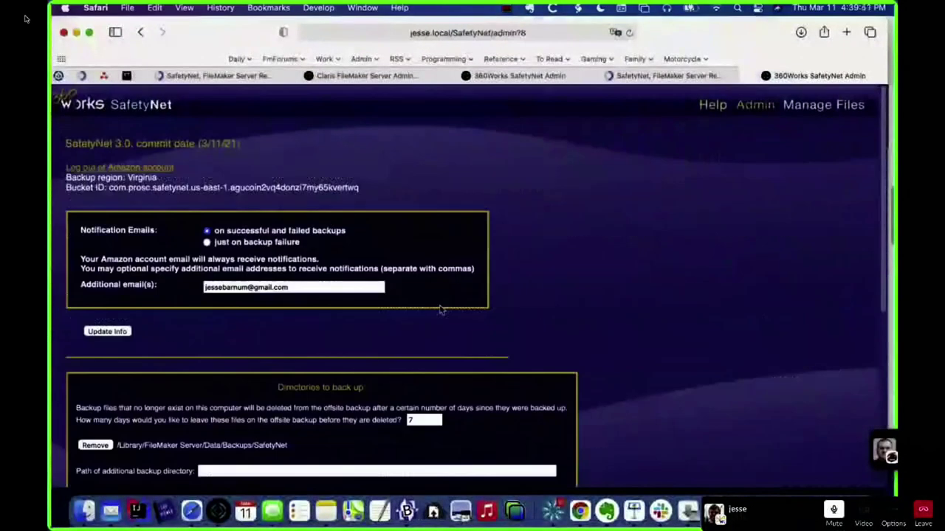
scroll(363, 284, "down", 3)
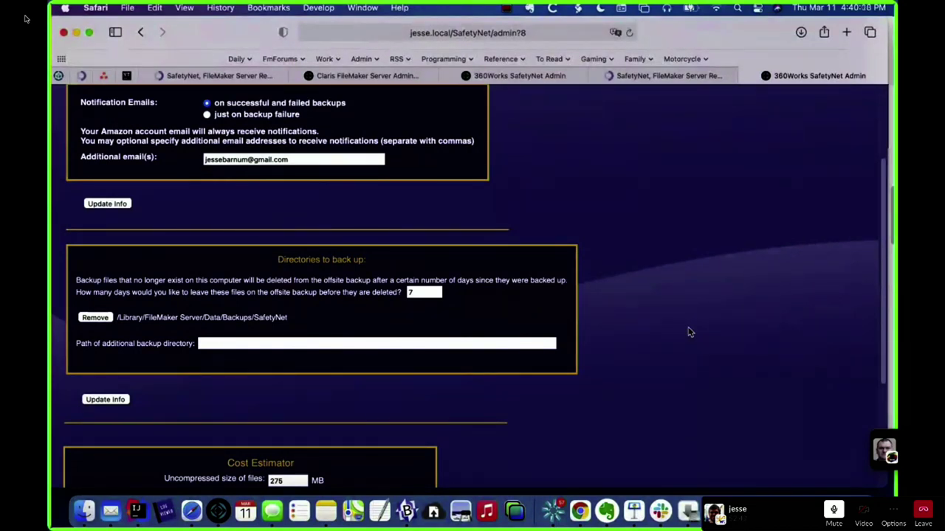
scroll(688, 333, "up", 3)
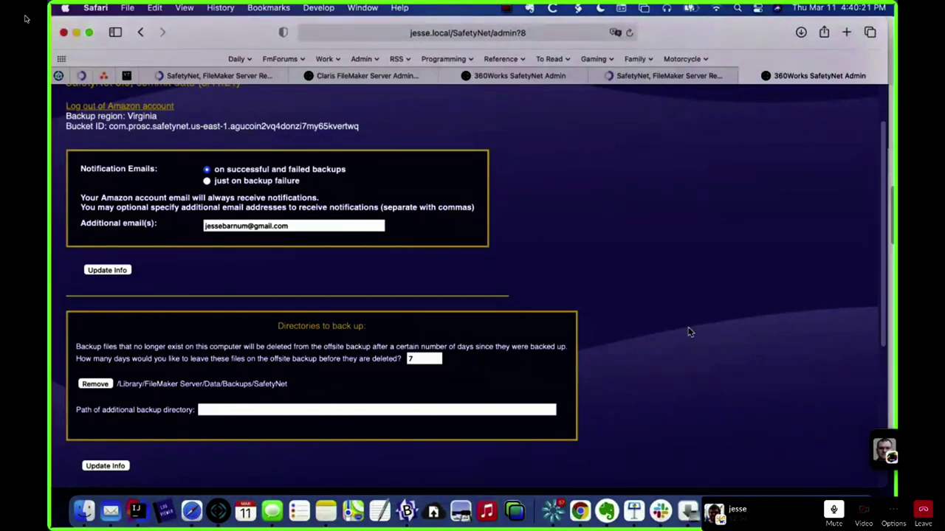
scroll(688, 332, "up", 2)
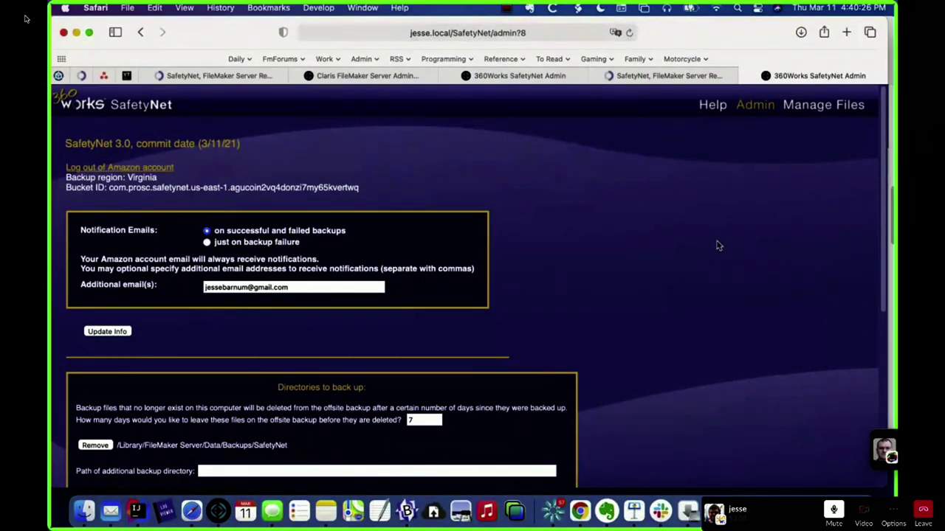
scroll(718, 246, "down", 1)
scroll(718, 246, "down", 1)
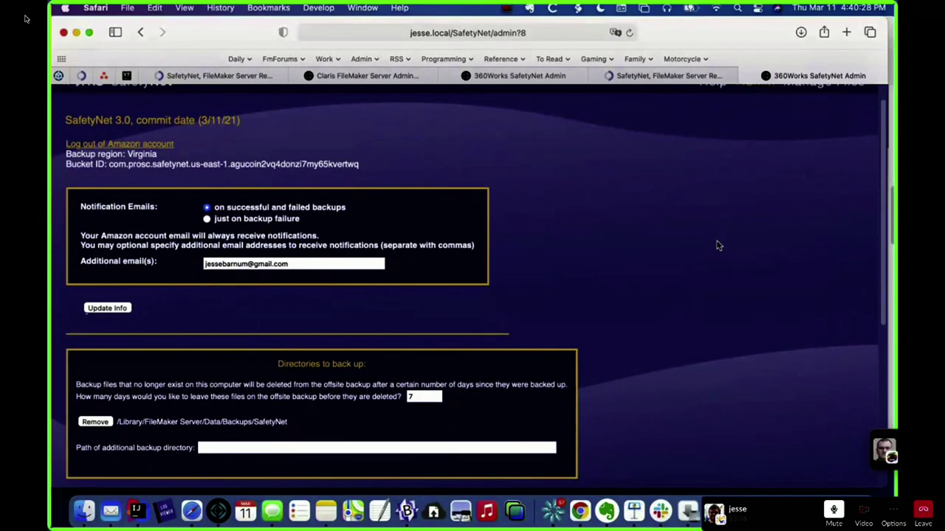
scroll(718, 246, "up", 2)
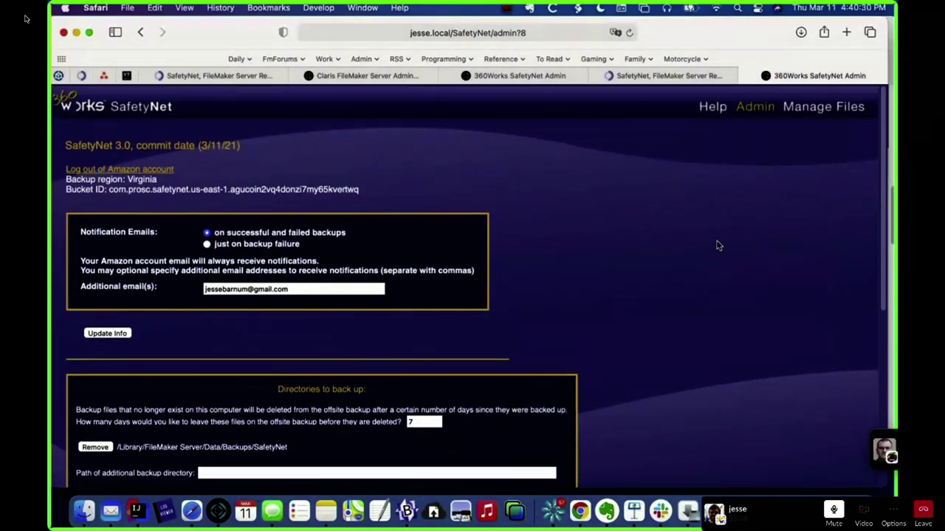
left_click(815, 105)
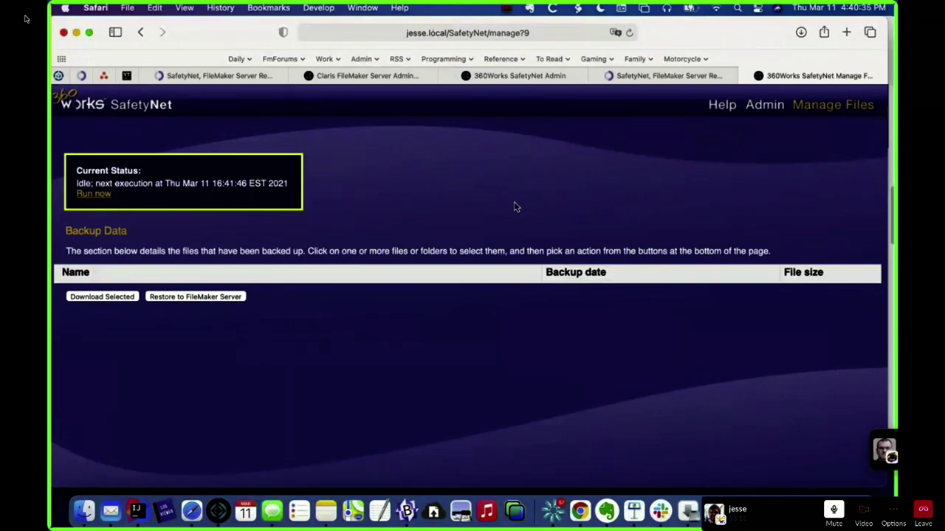
Step: In the Admin page's Cost Estimator, set the uncompressed file size to 12000 MB and the number of backups to keep to 5
key("super+bracketleft")
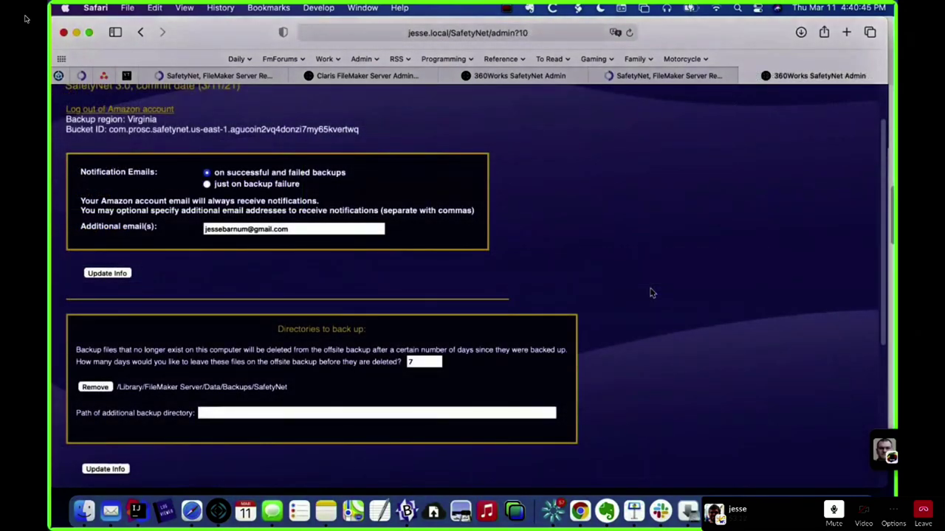
scroll(651, 294, "down", 4)
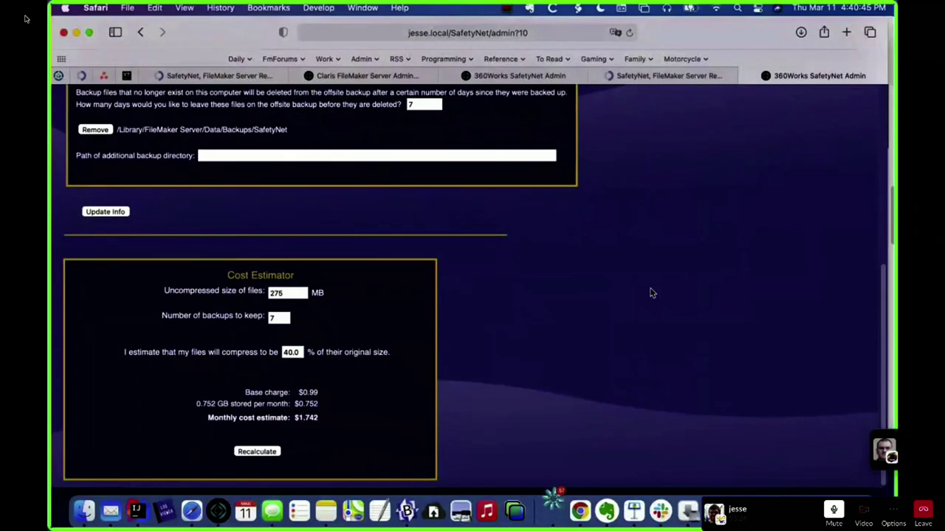
double_click(305, 301)
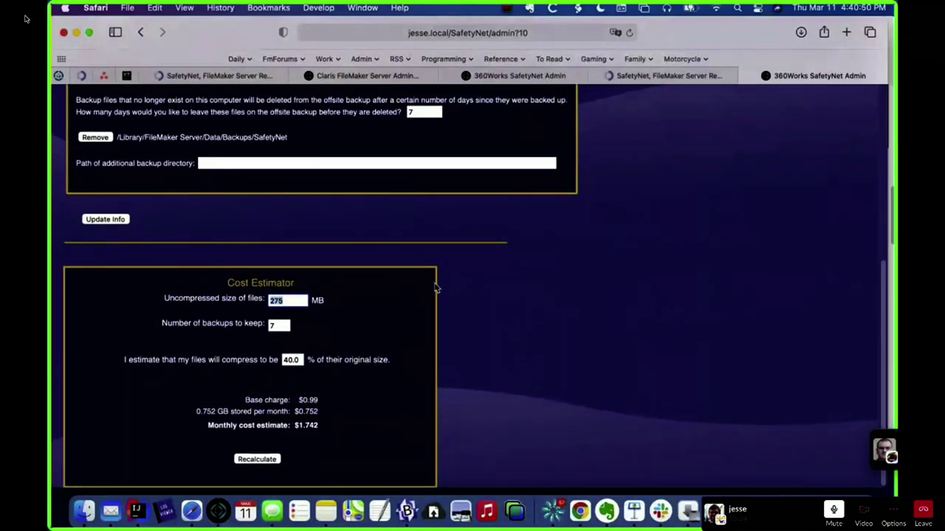
type("12000")
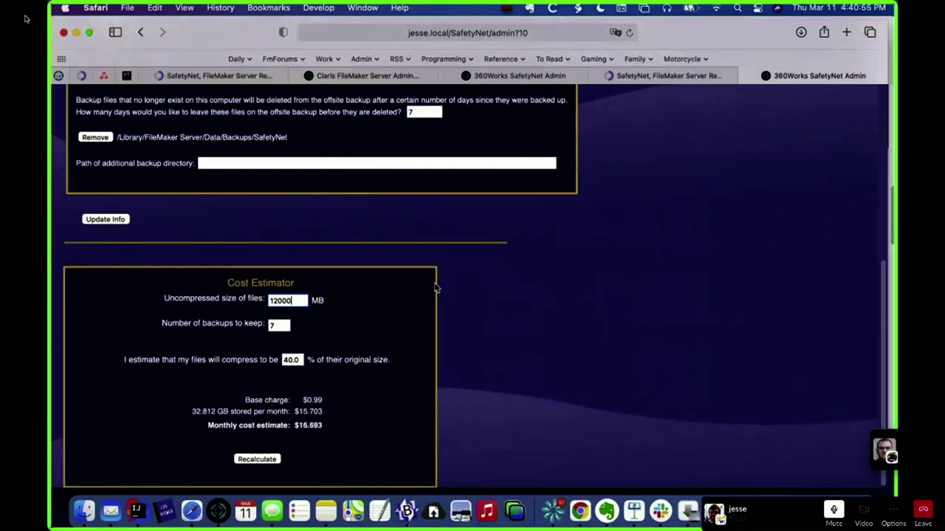
key("Tab")
type("5")
key("Tab")
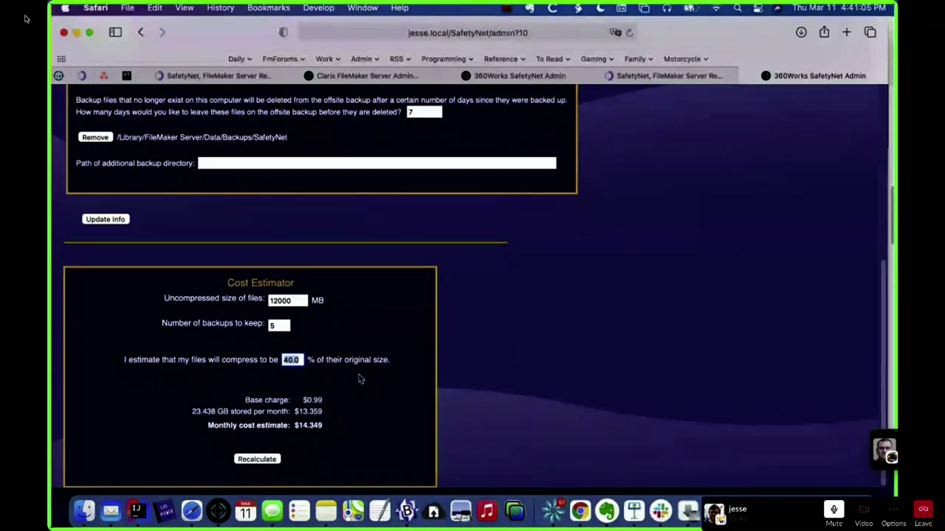
key("Right")
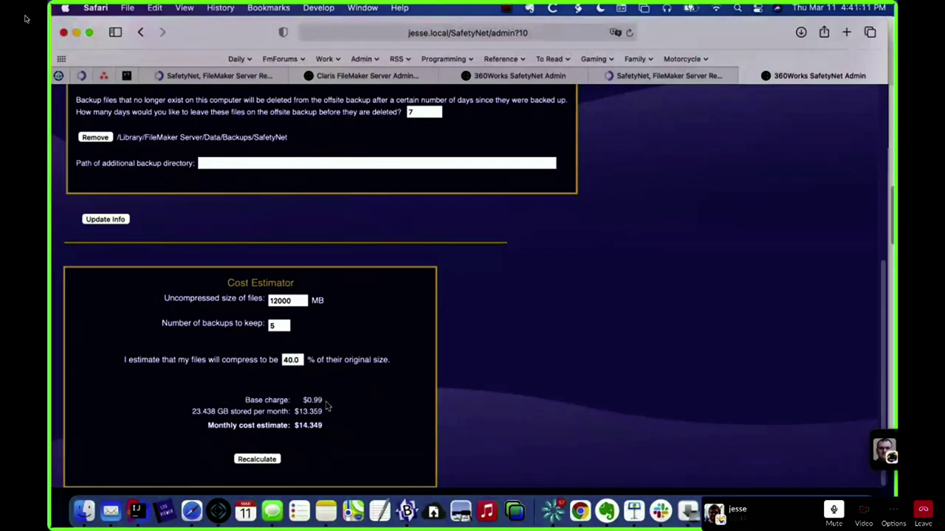
Step: Highlight the gigabytes stored per month and the monthly cost estimate in the Cost Estimator
double_click(210, 412)
left_click(336, 424)
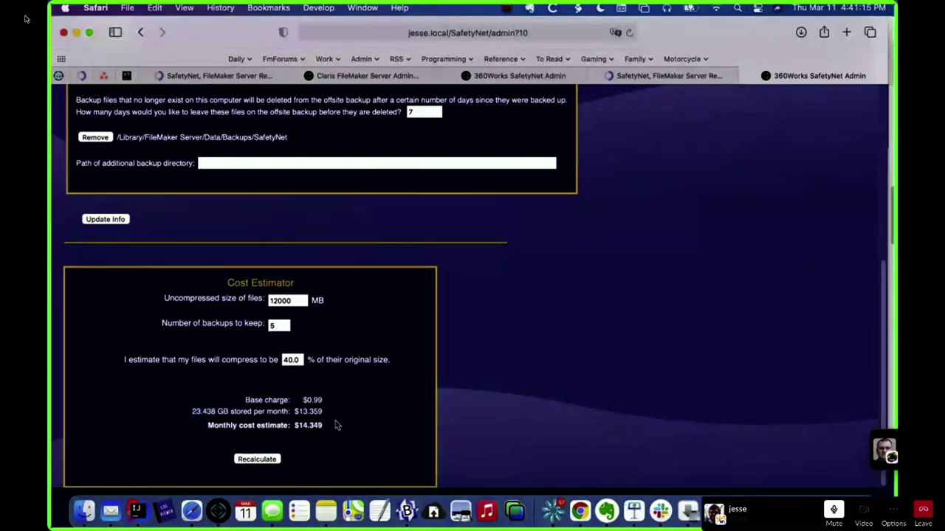
left_click_drag(325, 426, 297, 426)
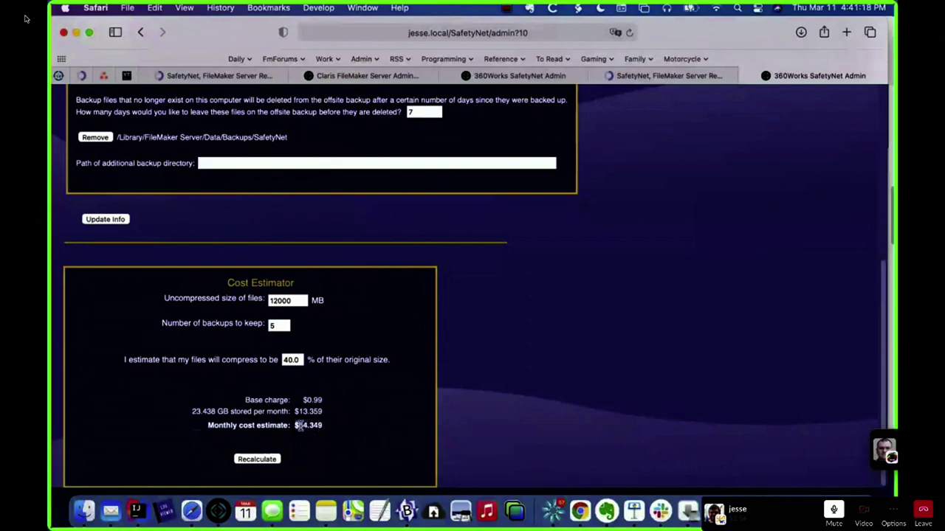
double_click(297, 426)
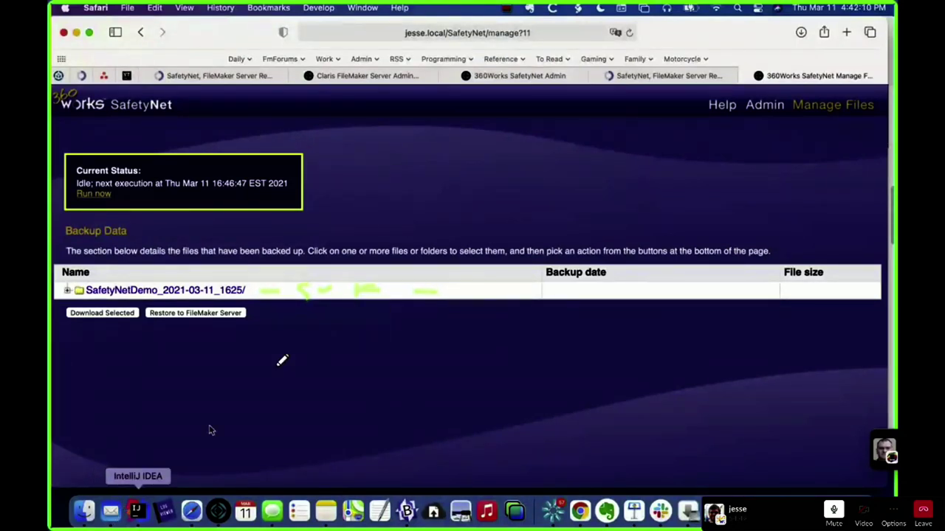
Step: Switch to Mail and check the Public Archive and Gmail inboxes for a backup notification, returning to SafetyNet's Manage Files page in Safari
left_click(109, 513)
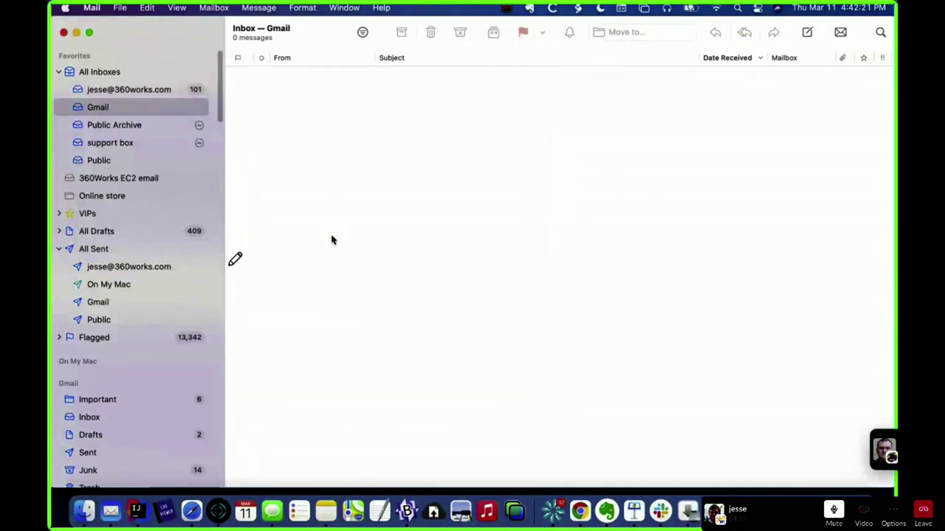
key("super+Tab")
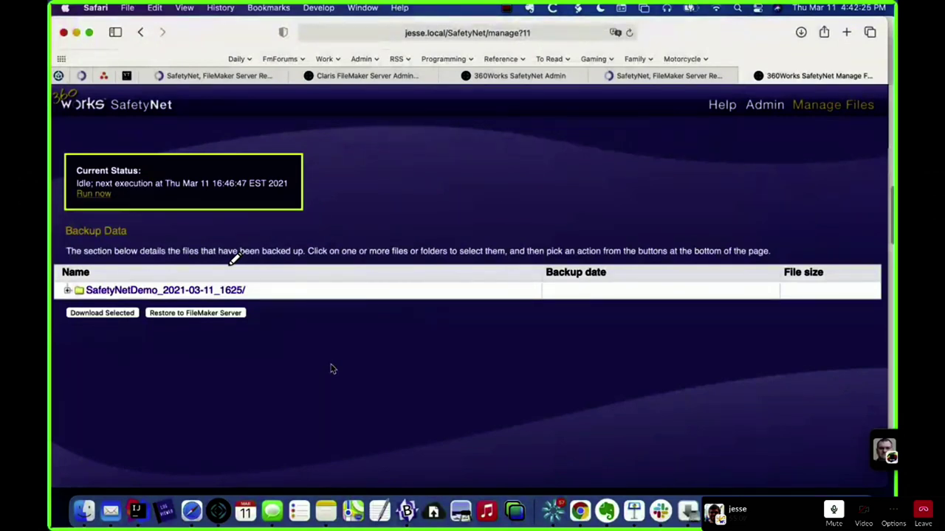
key("super+Tab")
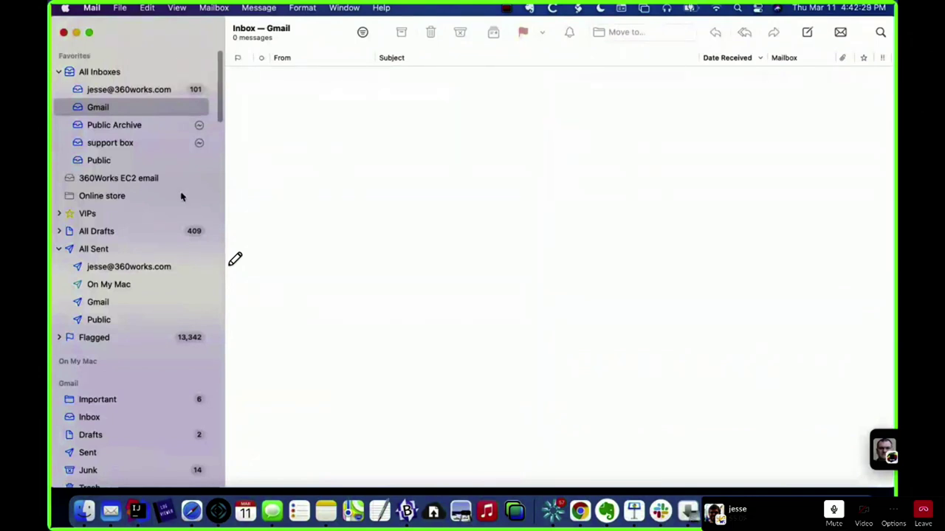
left_click(130, 126)
left_click(139, 113)
key("super+Tab")
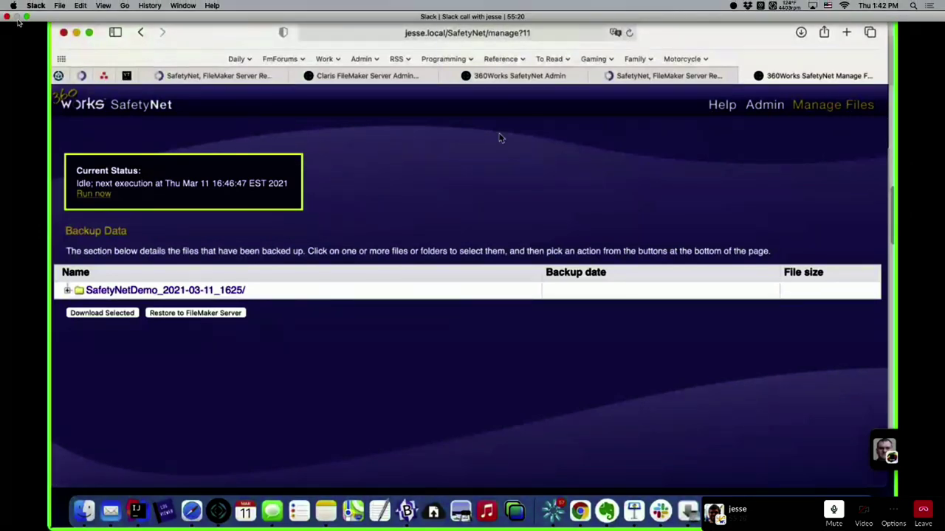
left_click(26, 16)
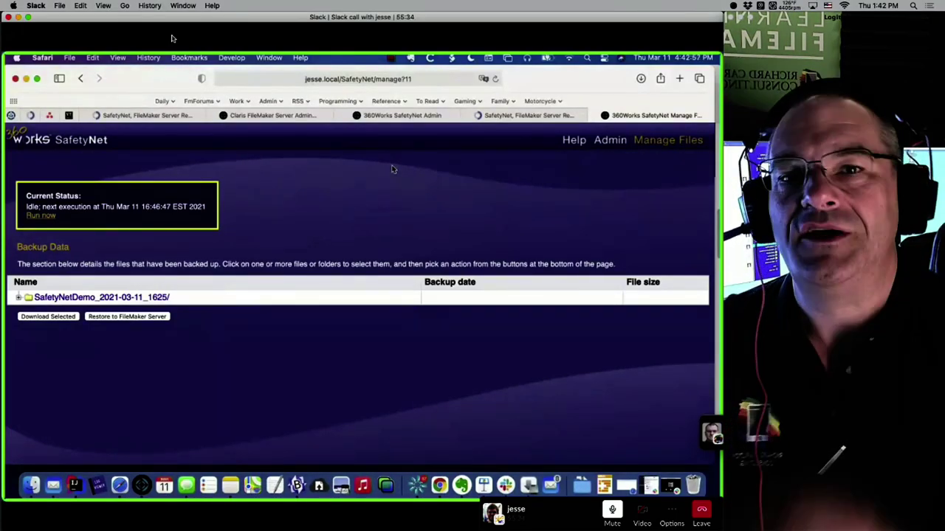
Step: On the Admin page, try both notification email options, choose notifications on successful and failed backups, and save the notification settings
left_click(610, 140)
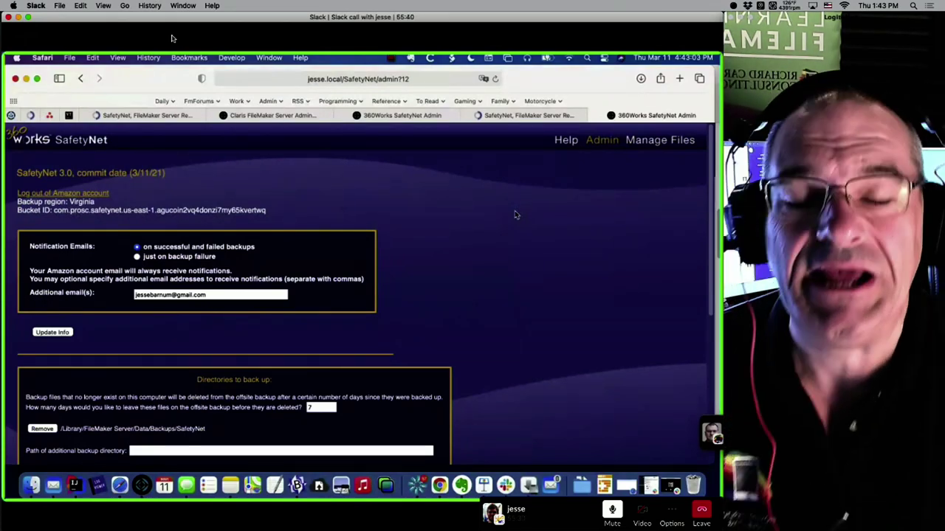
left_click(137, 256)
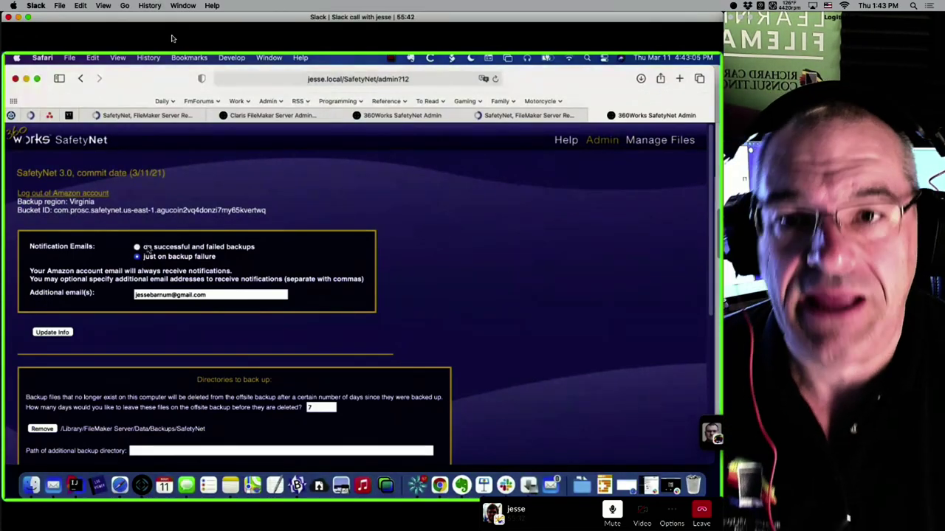
left_click(159, 248)
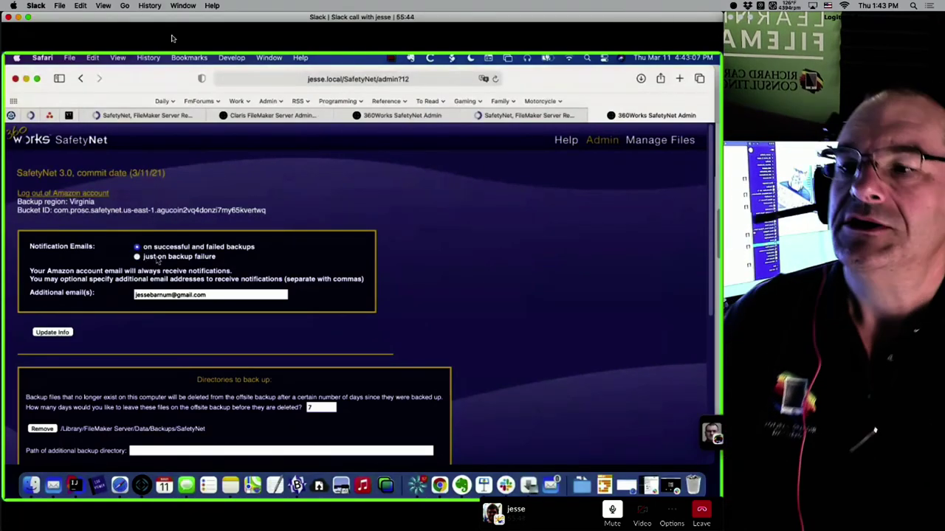
left_click(169, 257)
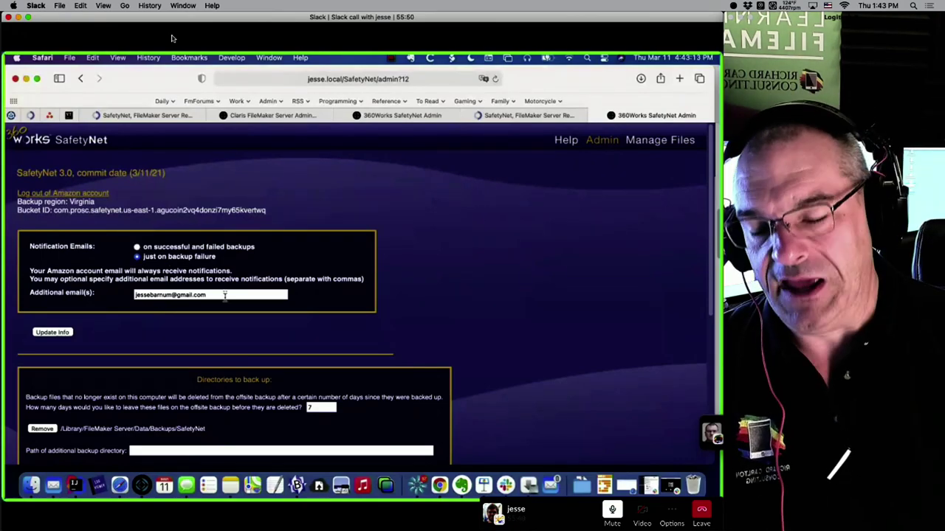
left_click(52, 332)
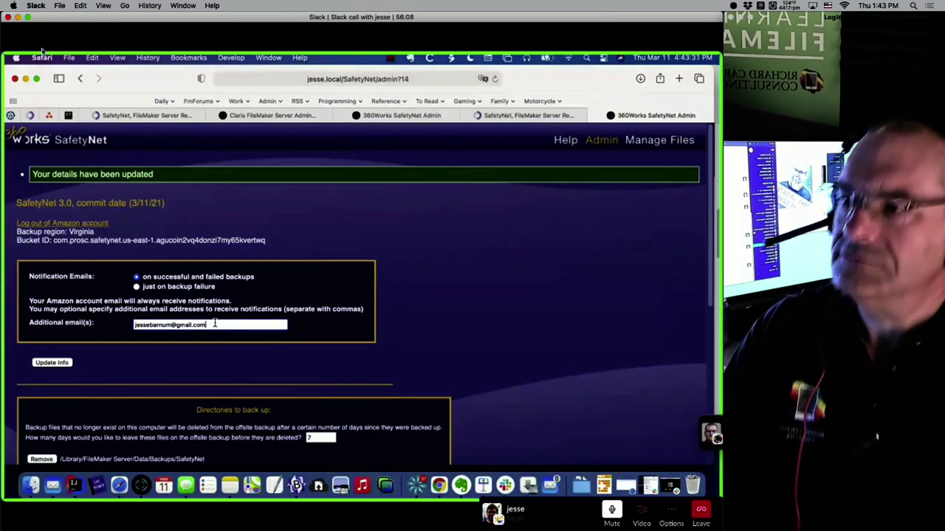
left_click(27, 17)
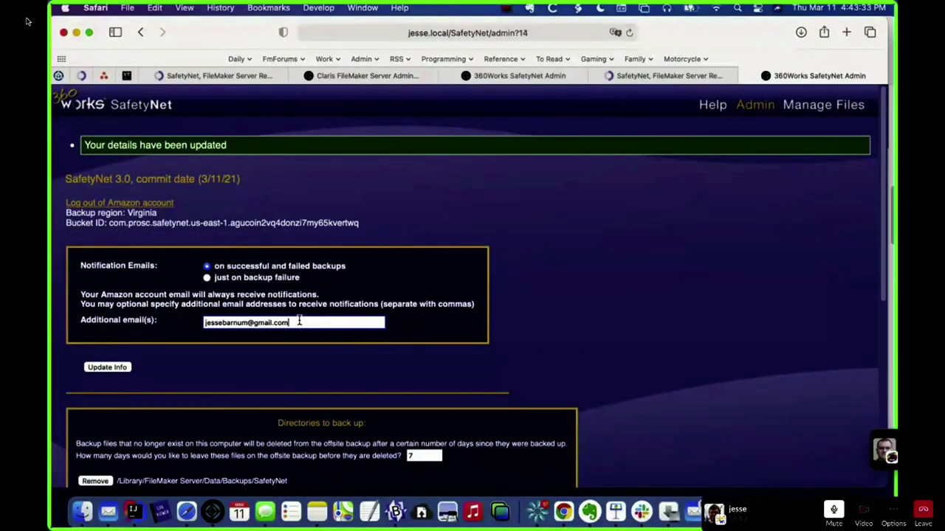